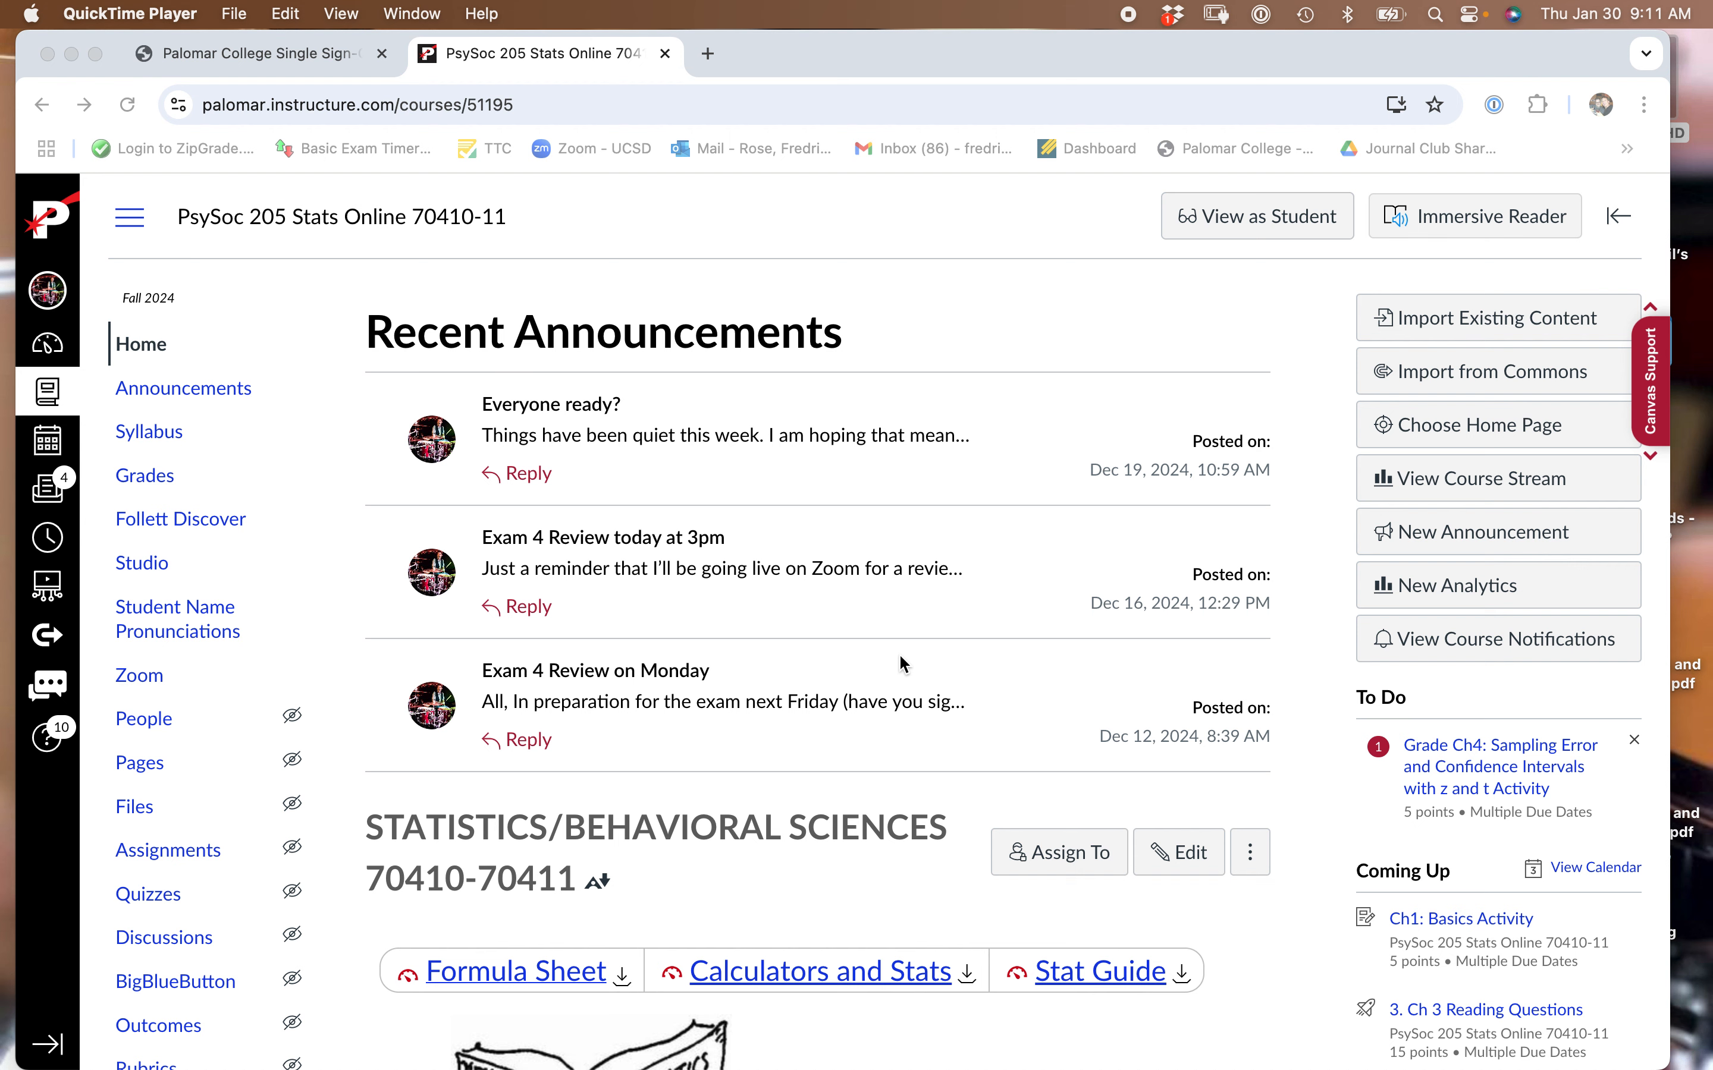
Step: Load myit.palomar.edu in a new Chrome tab
{"action": "scroll", "coordinate": [1028, 553], "scroll_direction": "down", "scroll_amount": 3}
{"action": "scroll", "coordinate": [1027, 554], "scroll_direction": "up", "scroll_amount": 3}
{"action": "left_click", "coordinate": [707, 56]}
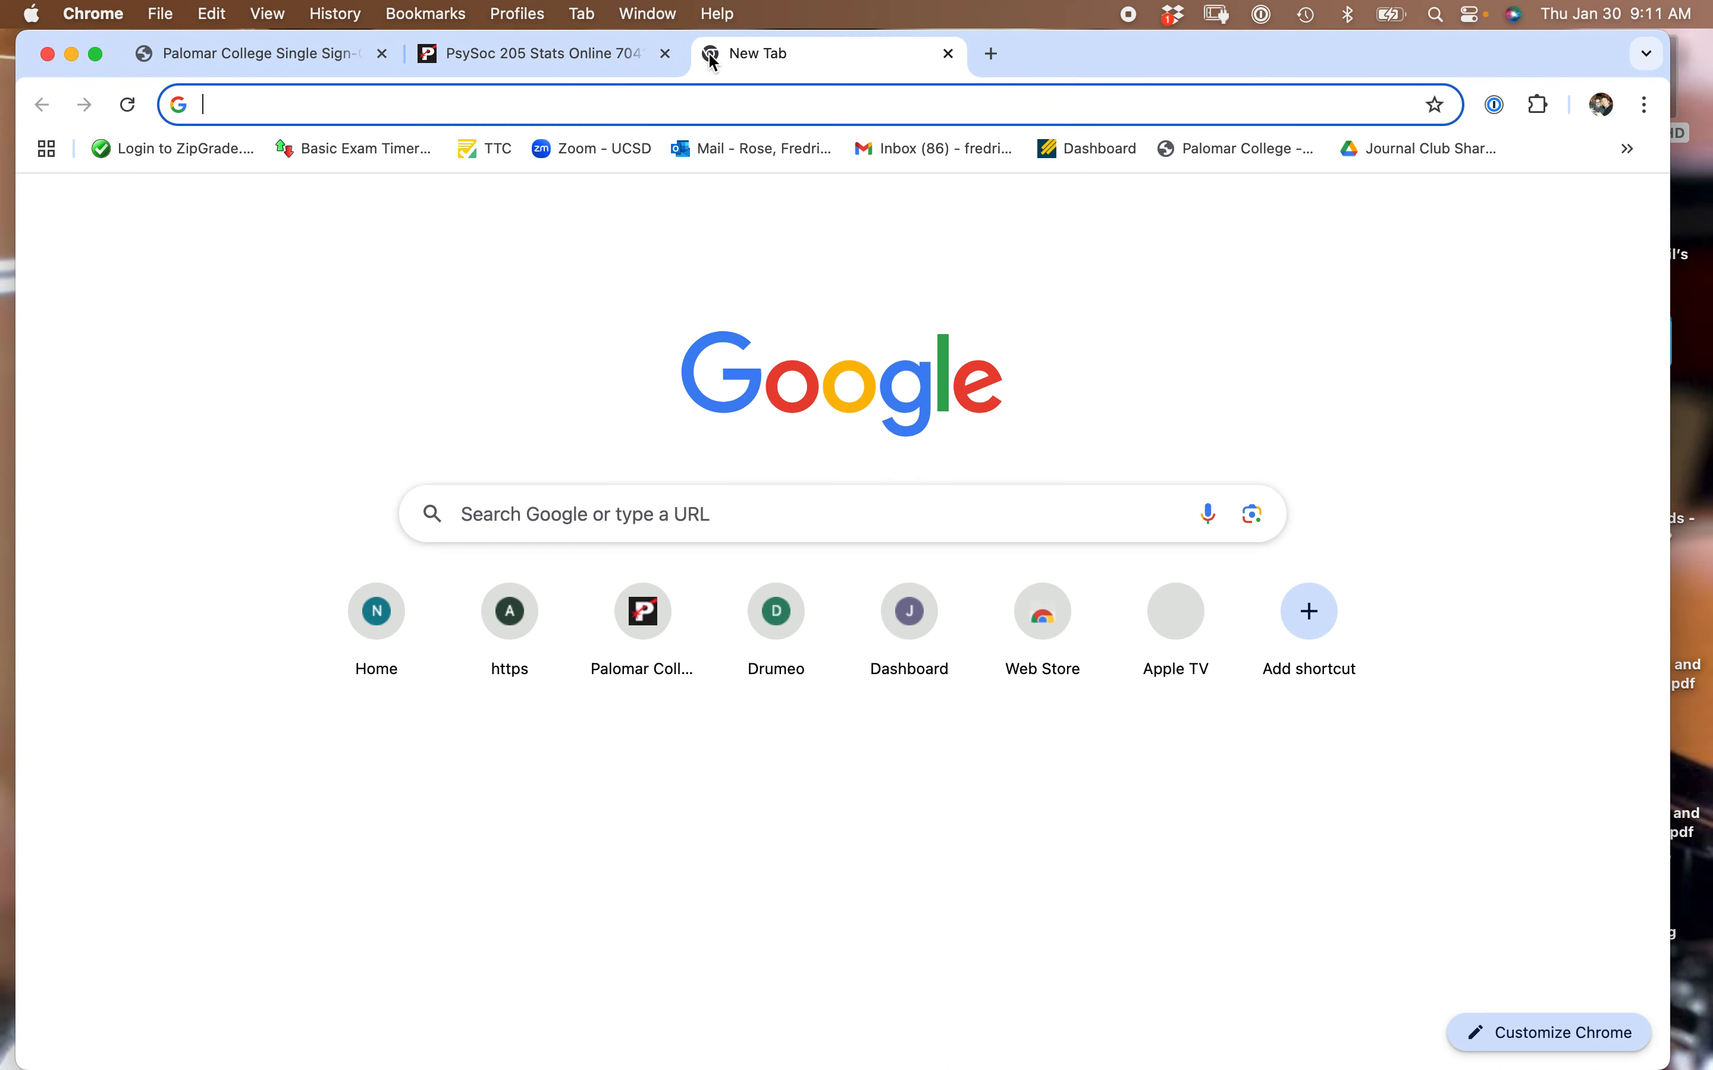
{"action": "left_click", "coordinate": [685, 104]}
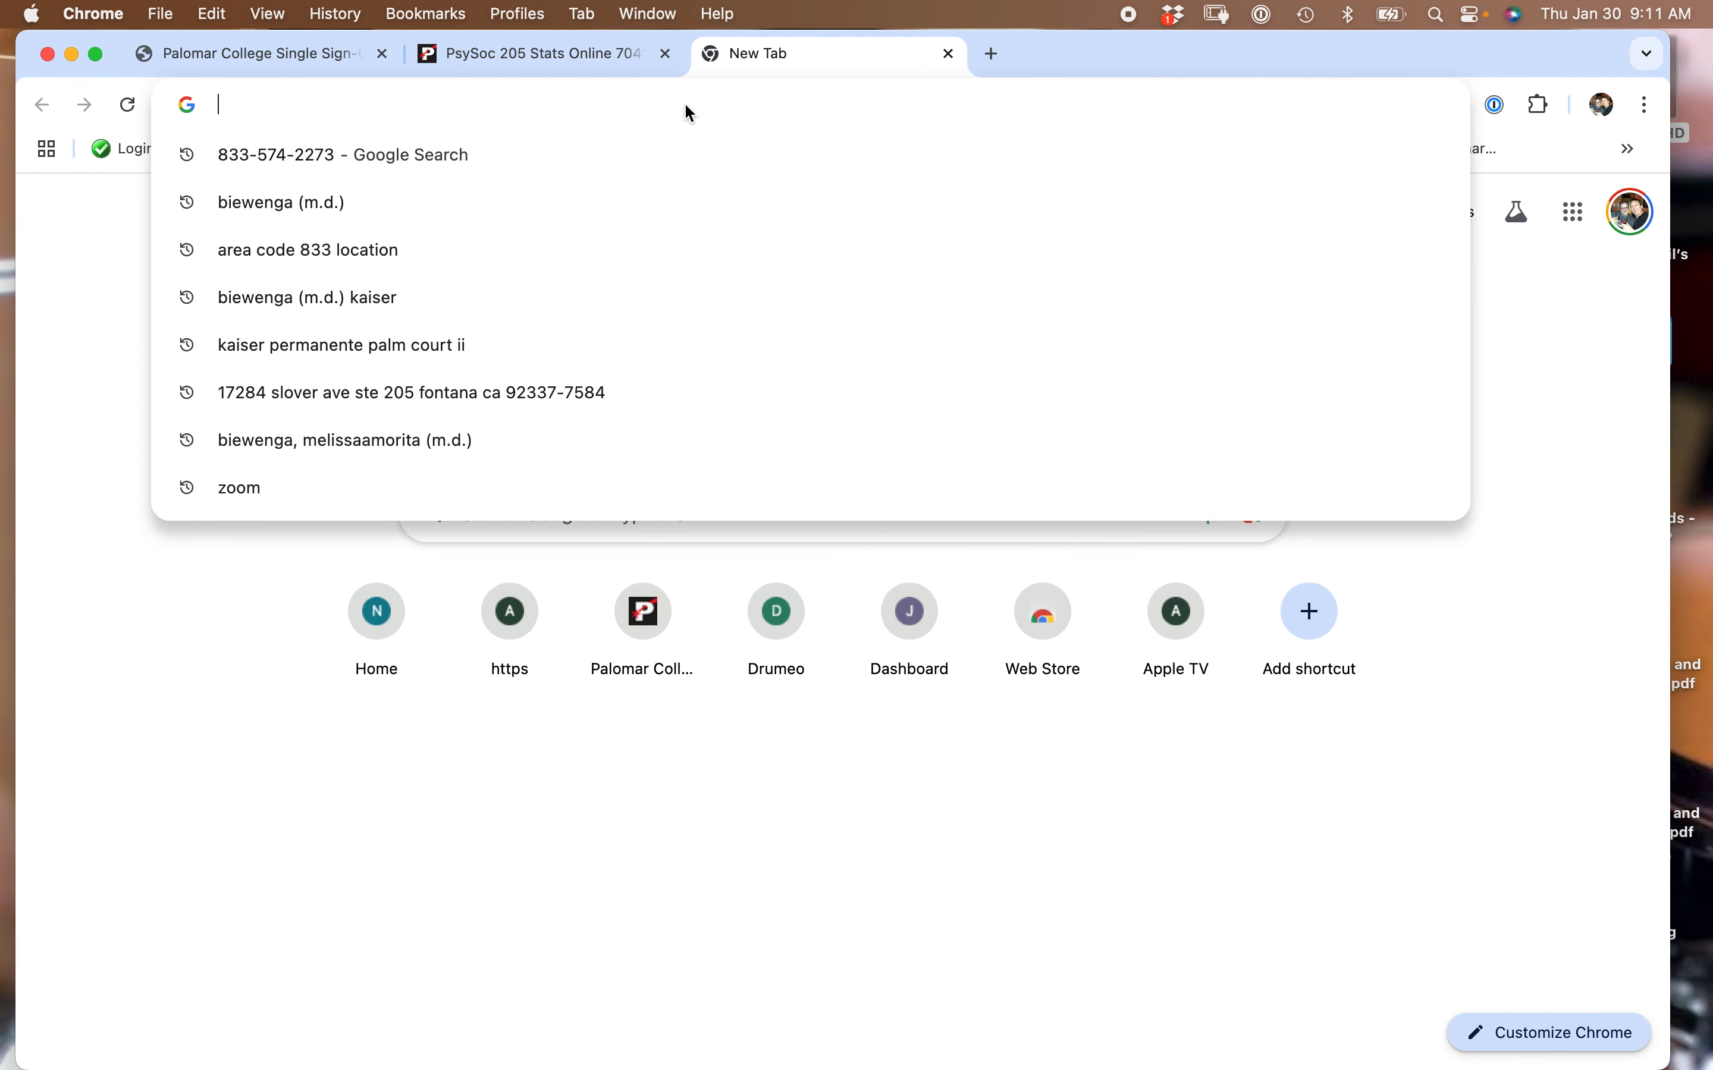
{"action": "type", "text": "myit.p"}
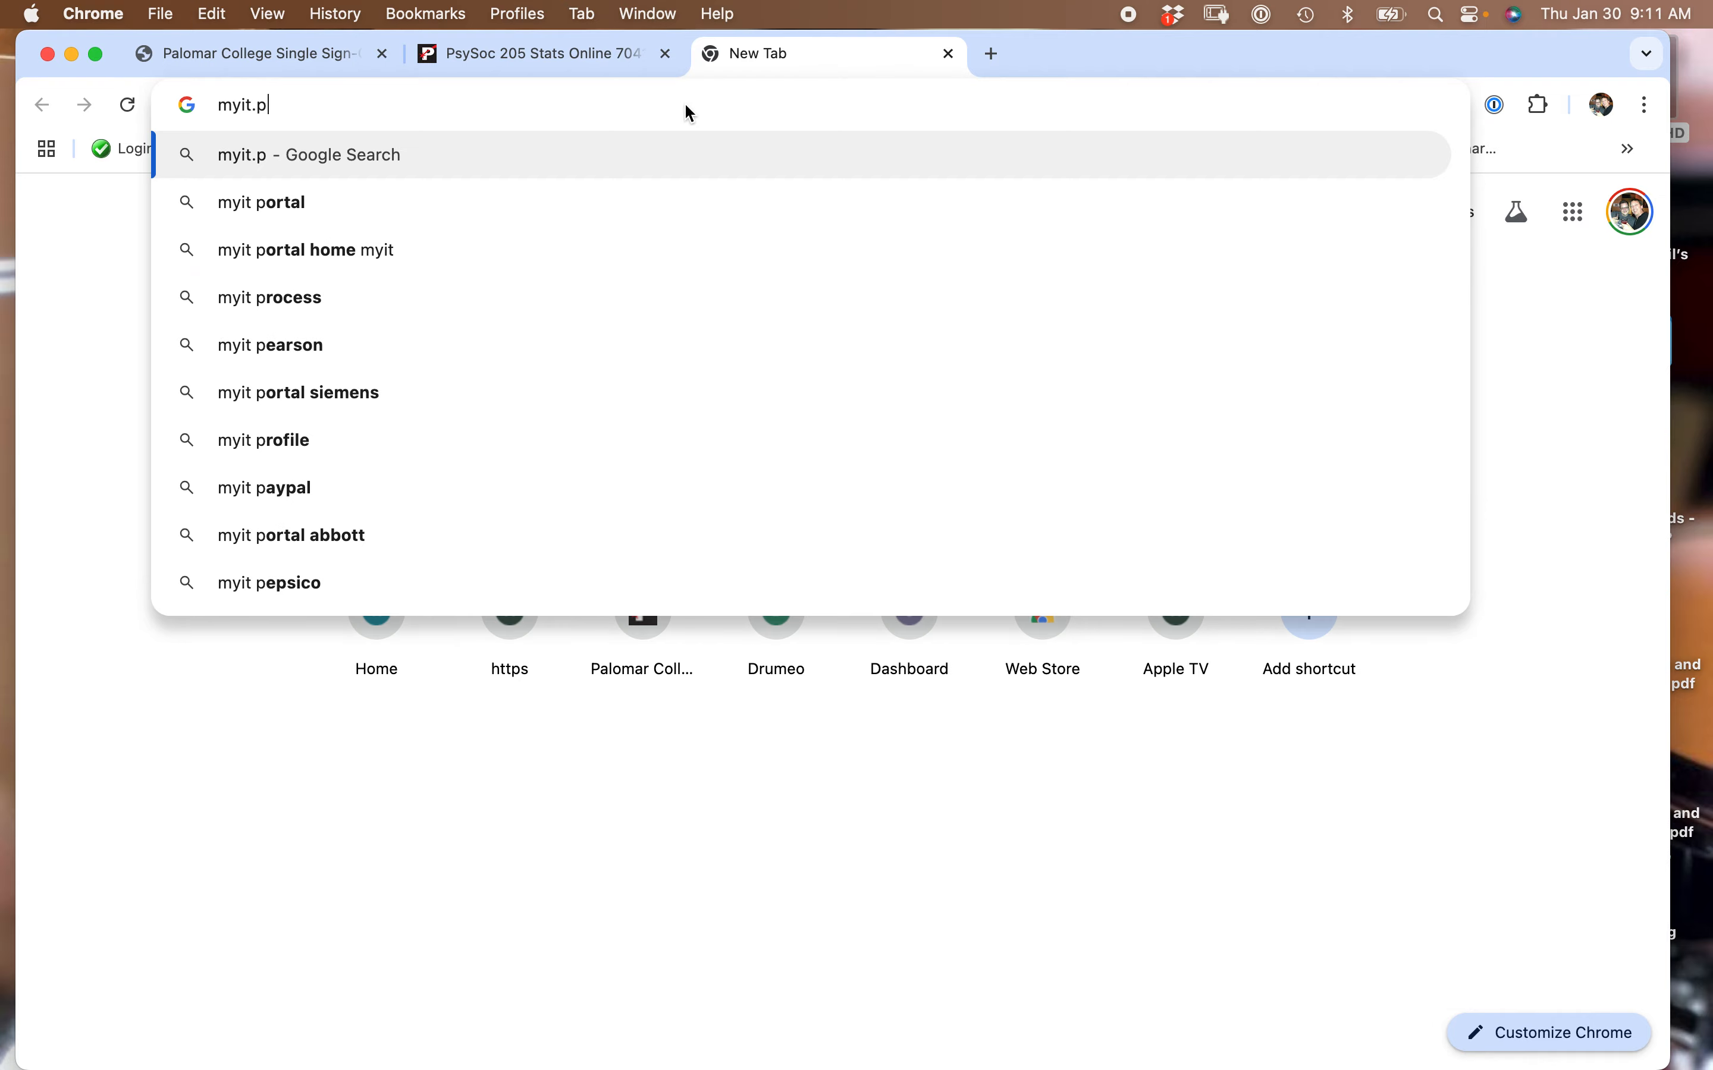
{"action": "type", "text": "alomar.edu"}
{"action": "key", "text": "Return"}
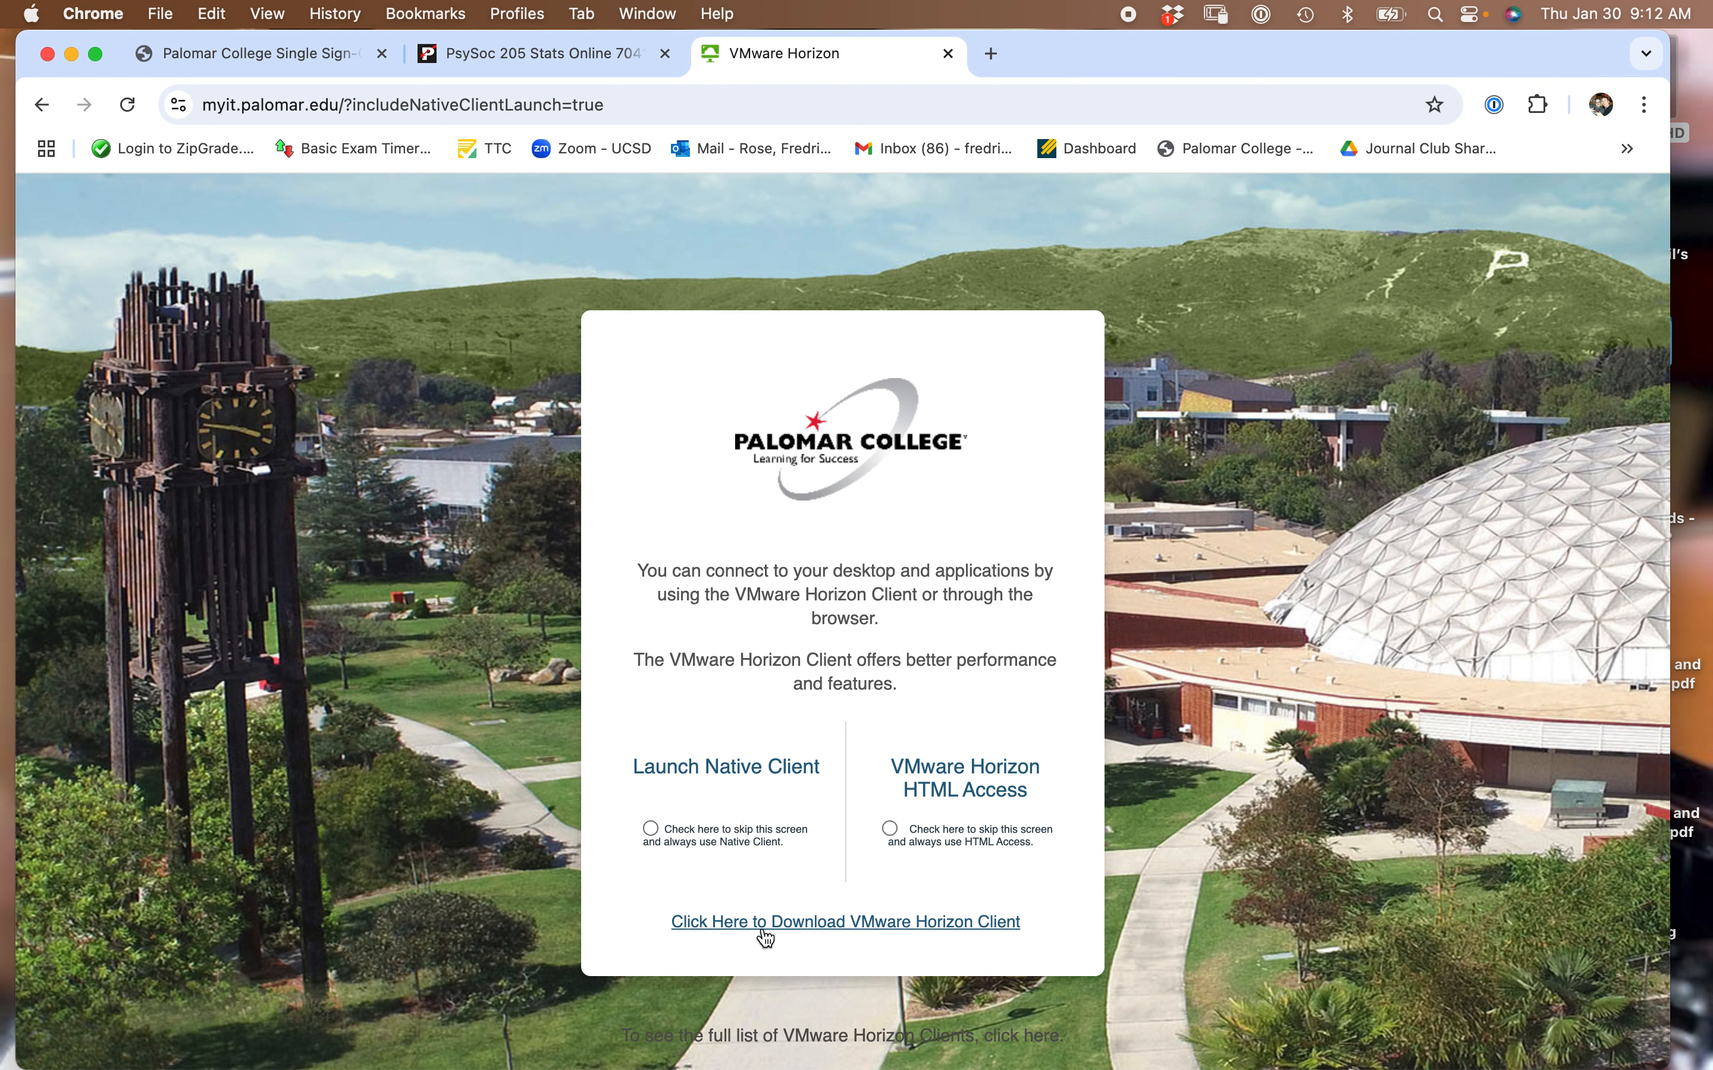
Step: Follow the Palomar link to the VMware Horizon Client download site
{"action": "left_click", "coordinate": [897, 922]}
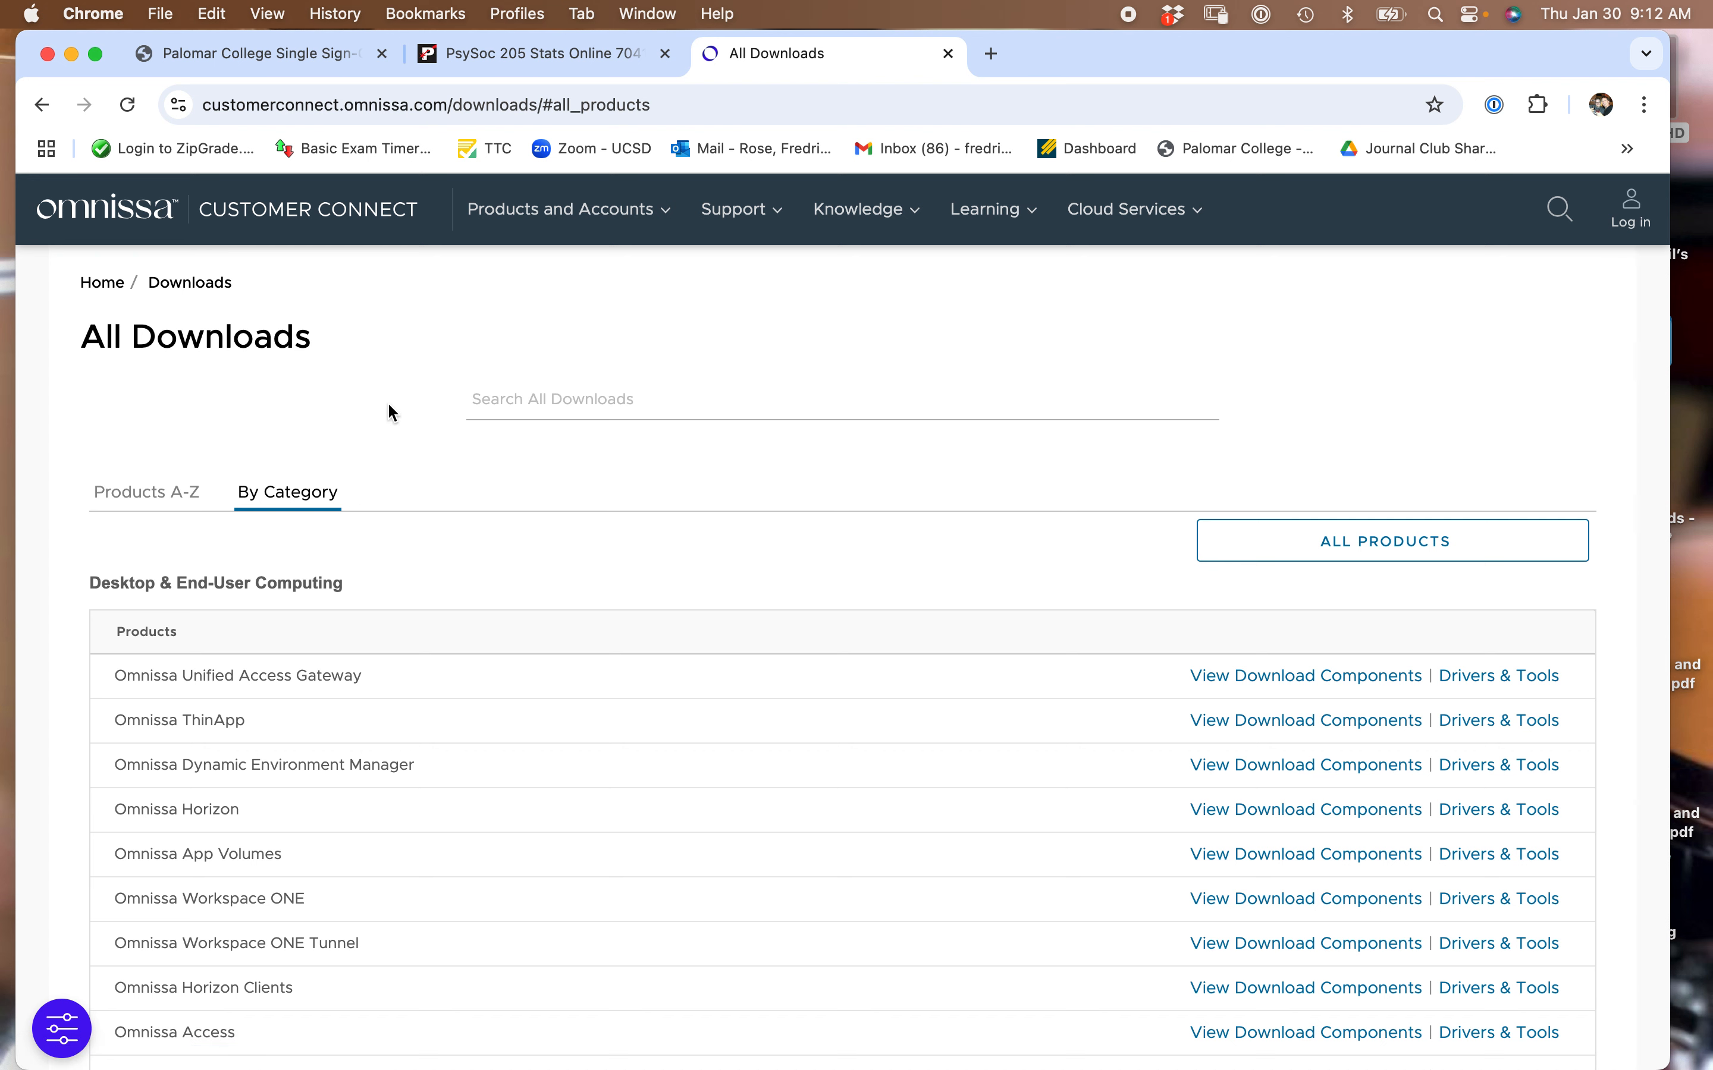
{"action": "scroll", "coordinate": [386, 409], "scroll_direction": "down", "scroll_amount": 3}
{"action": "scroll", "coordinate": [386, 409], "scroll_direction": "down", "scroll_amount": 3}
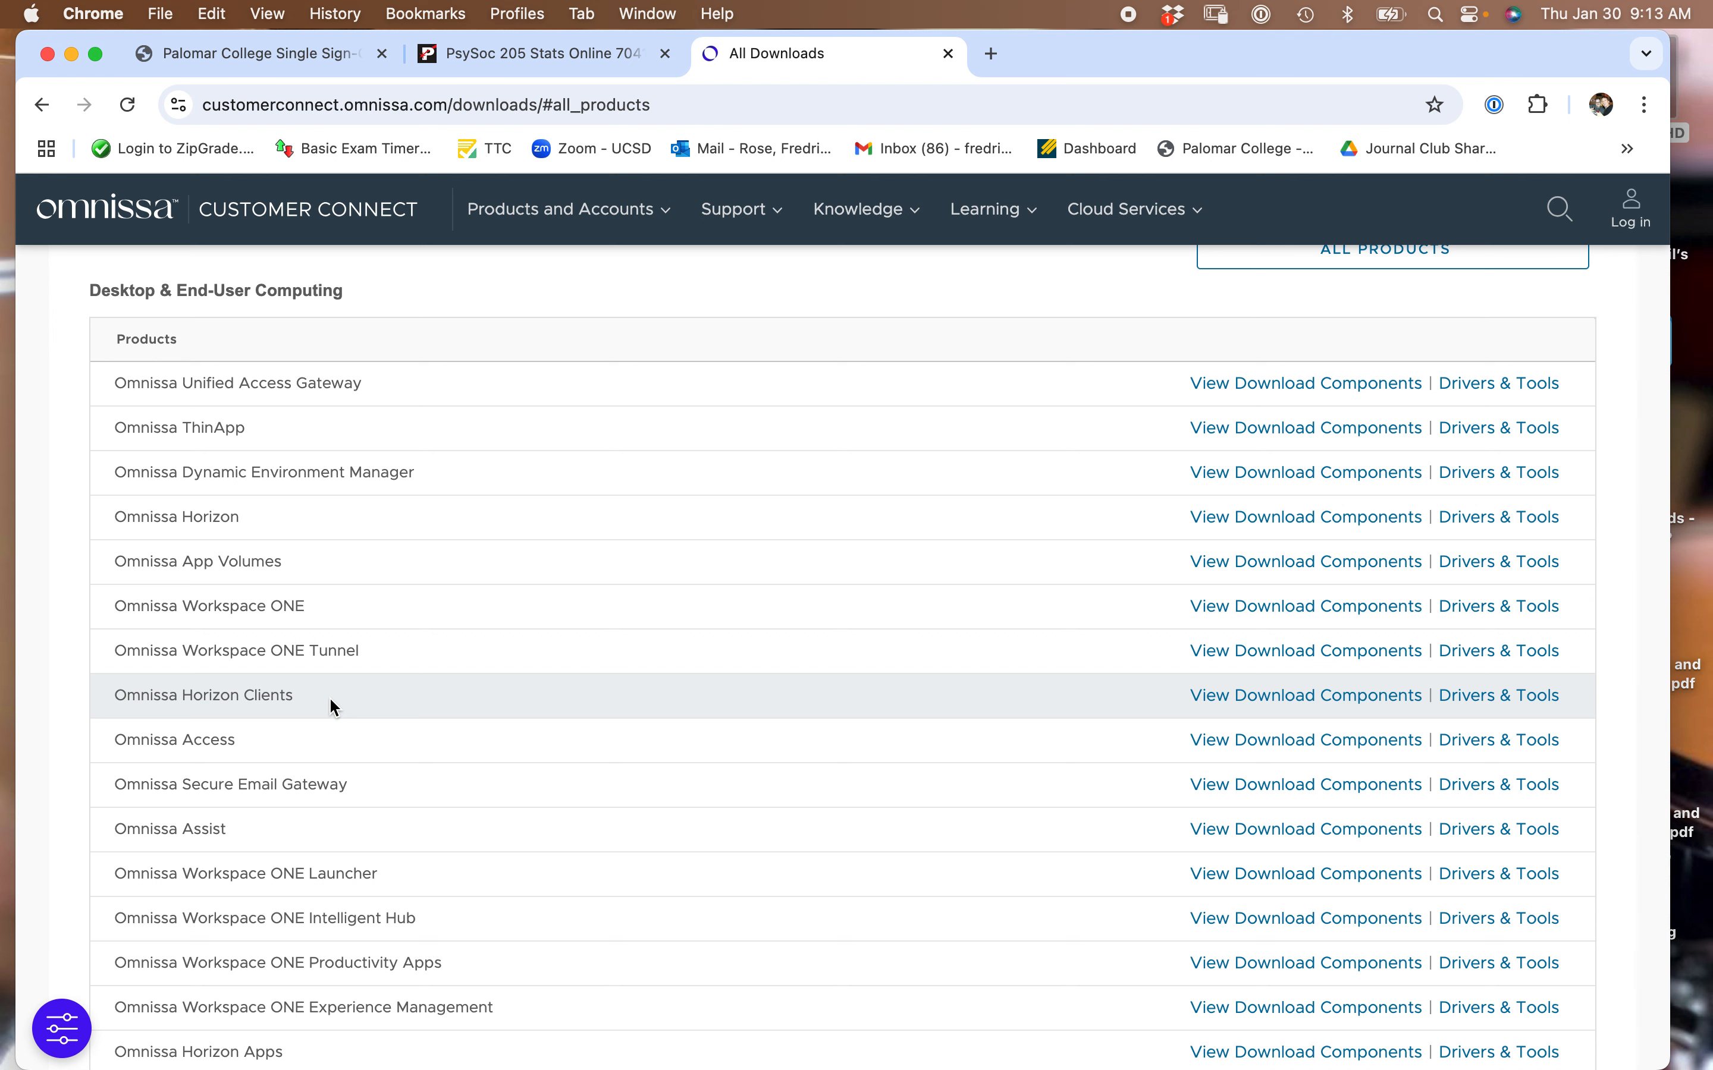
Step: List the Omnissa Horizon Clients components and go to the macOS client downloads
{"action": "left_click", "coordinate": [1308, 696]}
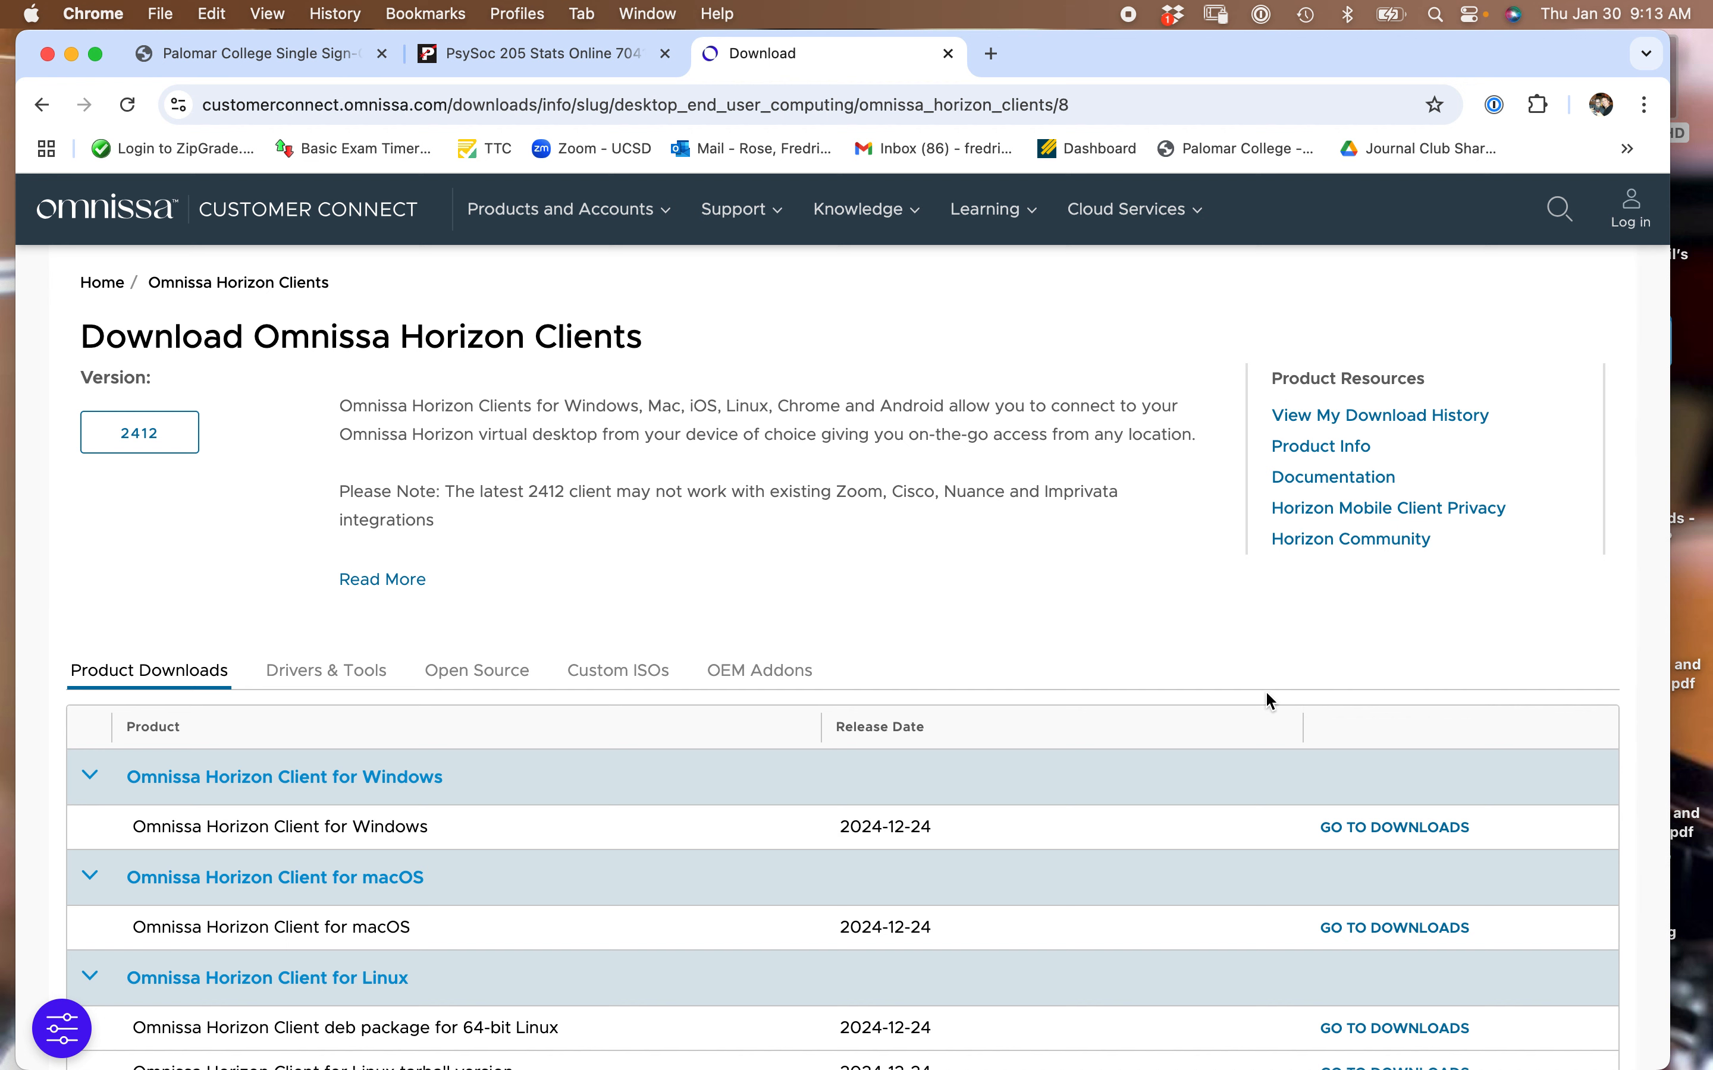
{"action": "scroll", "coordinate": [1001, 614], "scroll_direction": "down", "scroll_amount": 6}
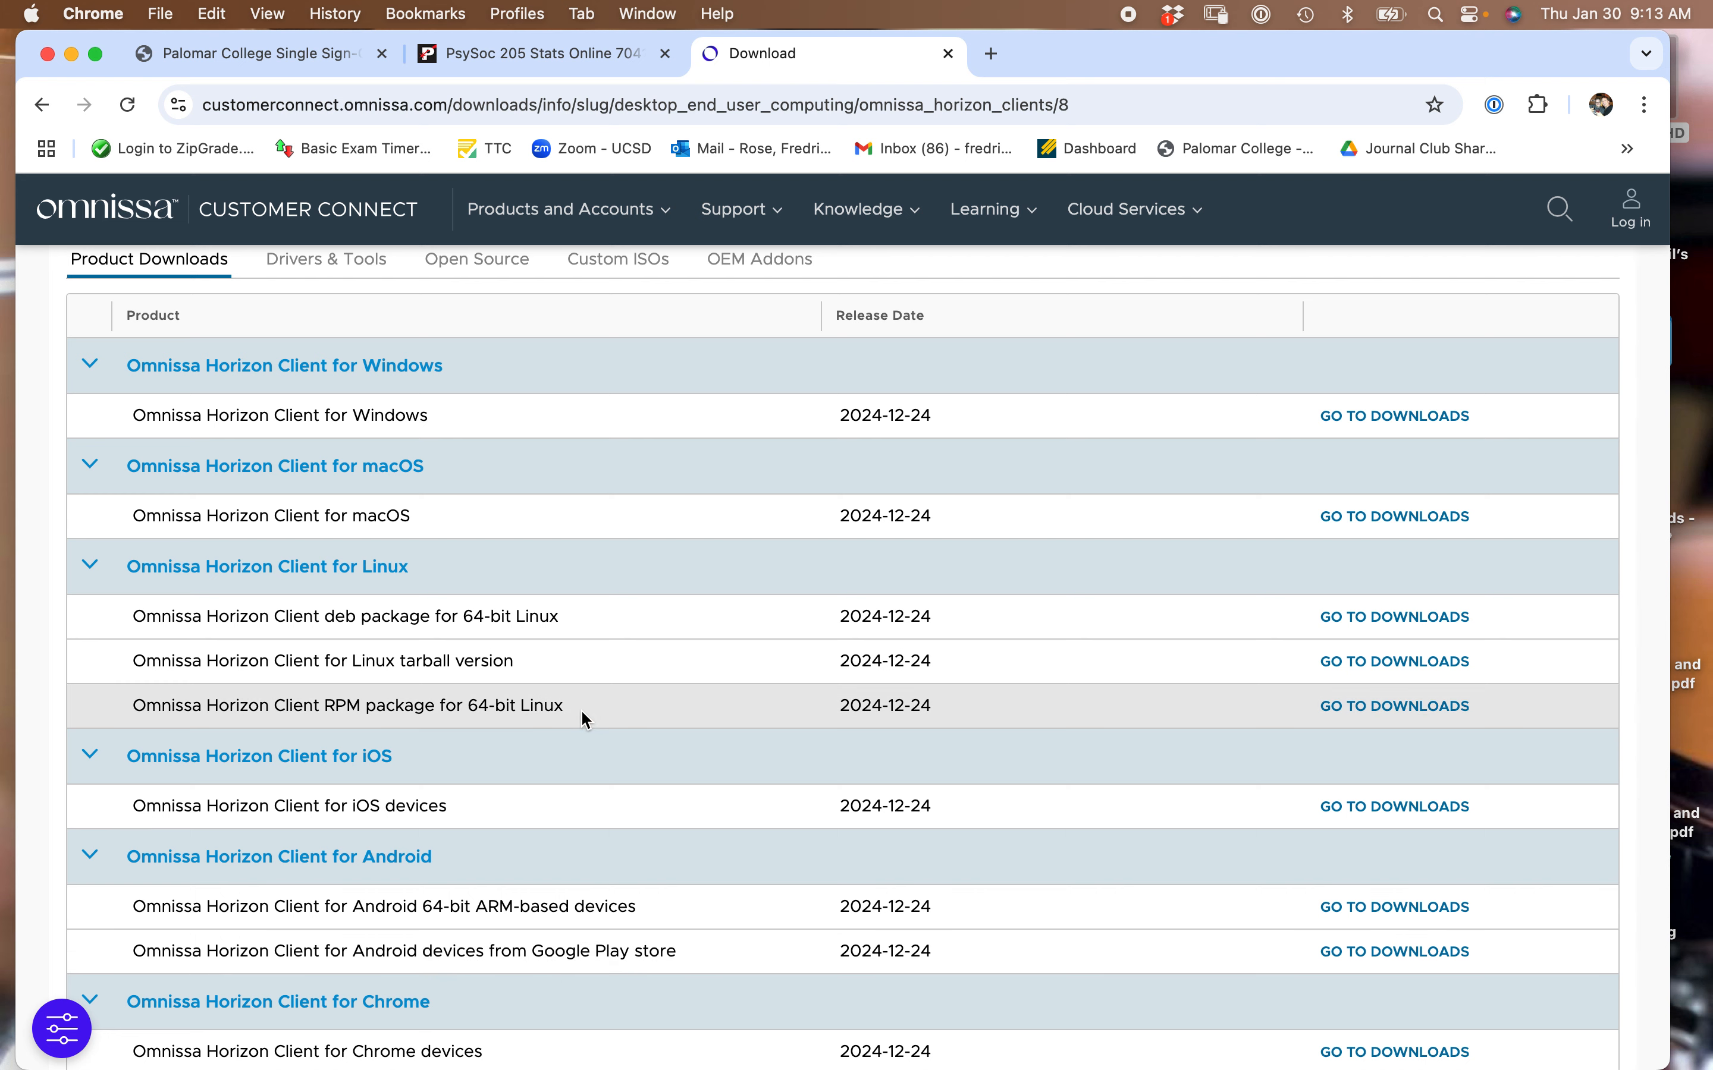
{"action": "scroll", "coordinate": [581, 710], "scroll_direction": "down", "scroll_amount": 3}
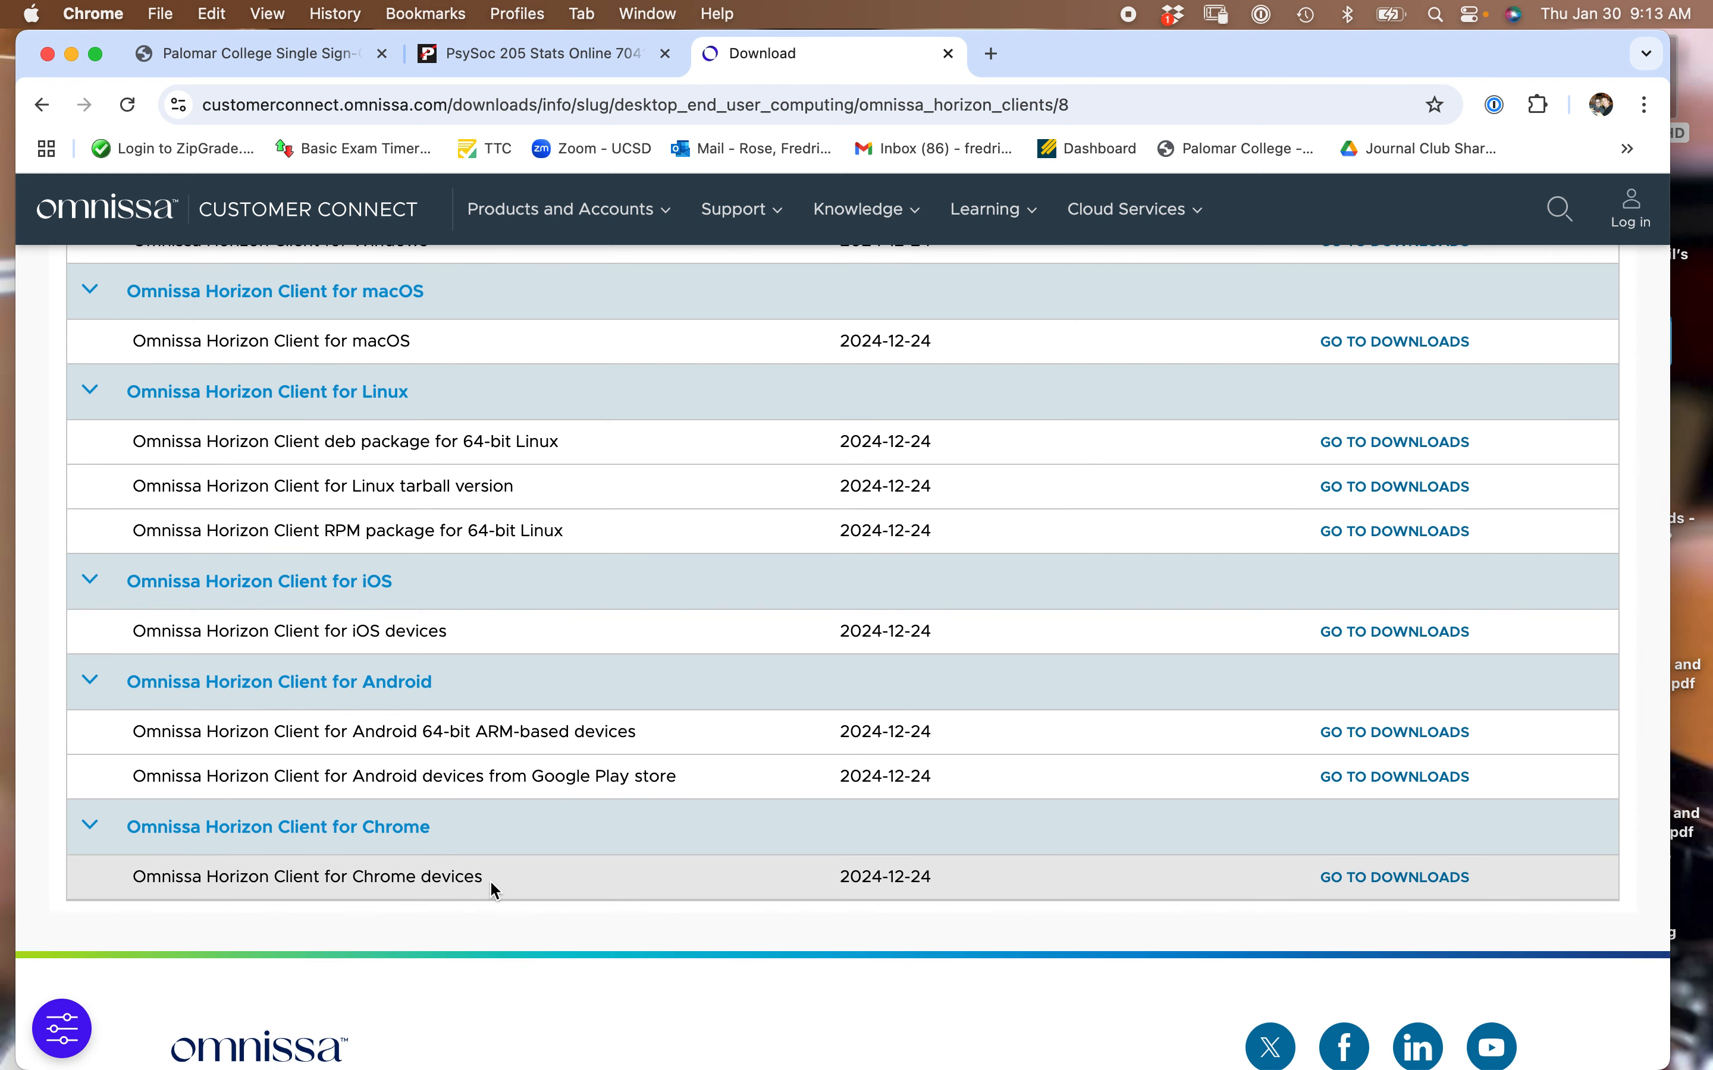
{"action": "scroll", "coordinate": [491, 888], "scroll_direction": "up", "scroll_amount": 3}
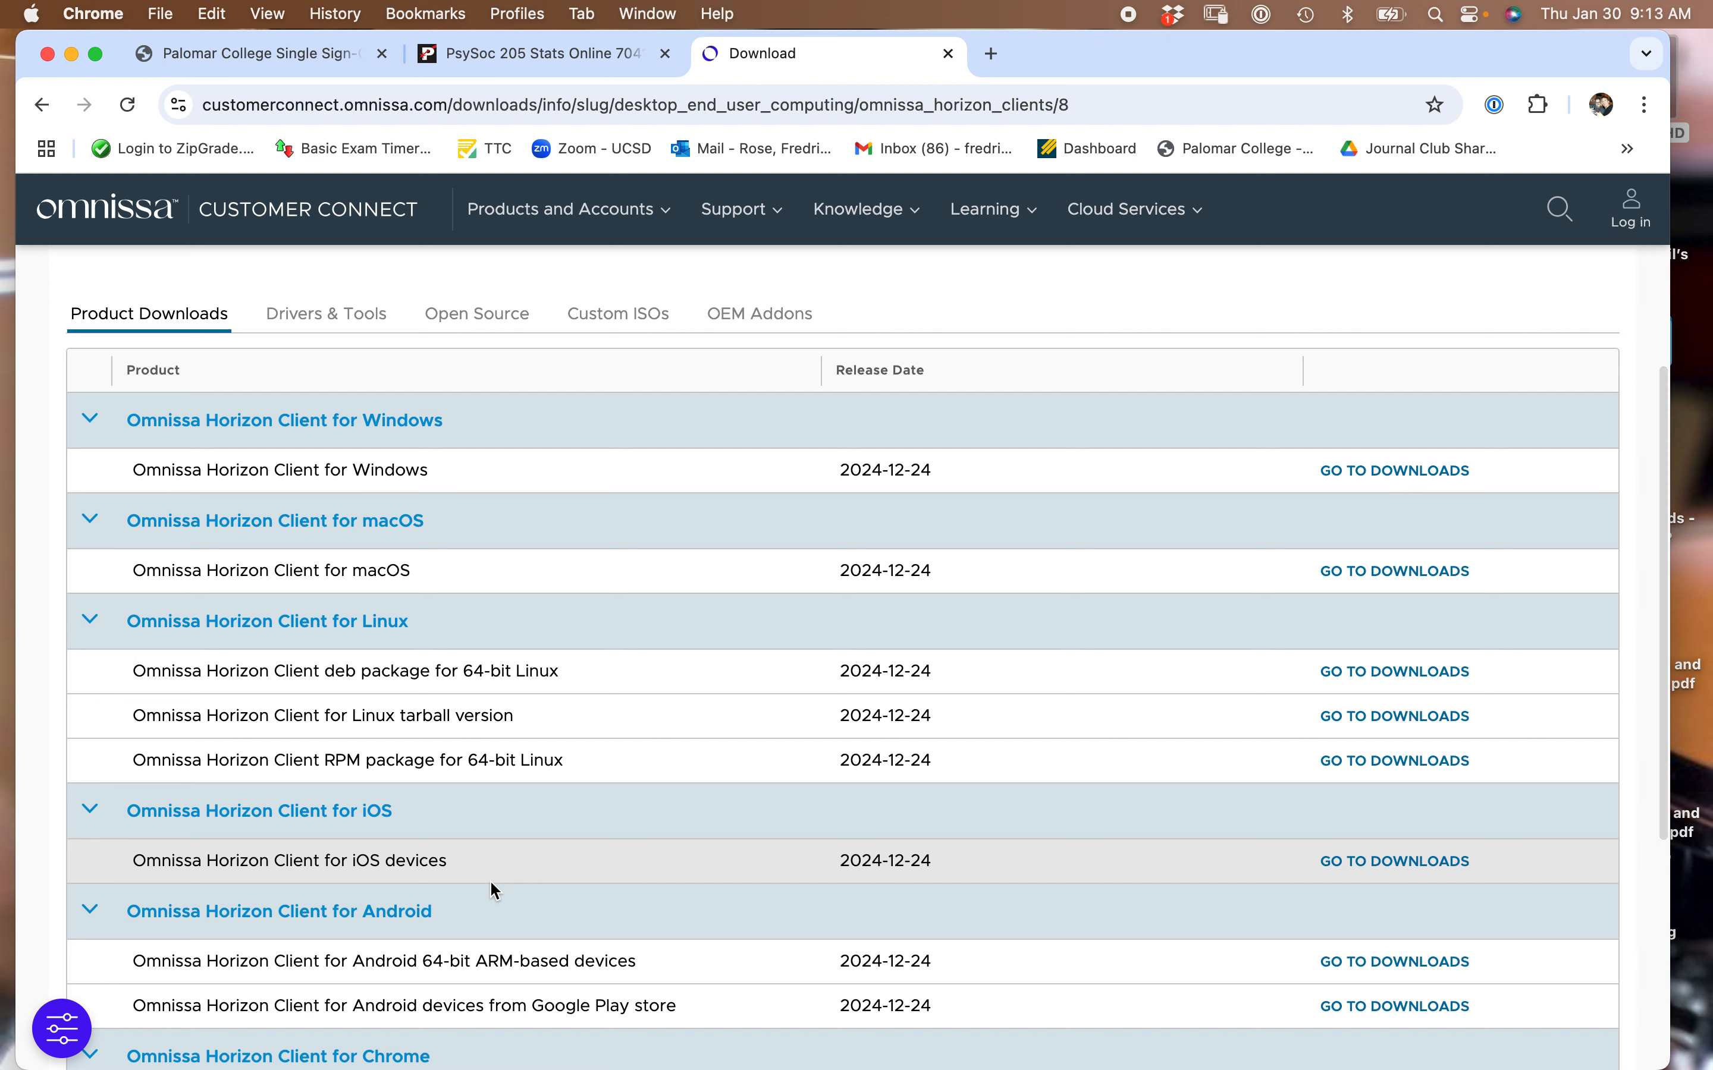
{"action": "scroll", "coordinate": [492, 885], "scroll_direction": "down", "scroll_amount": 2}
{"action": "scroll", "coordinate": [491, 883], "scroll_direction": "up", "scroll_amount": 3}
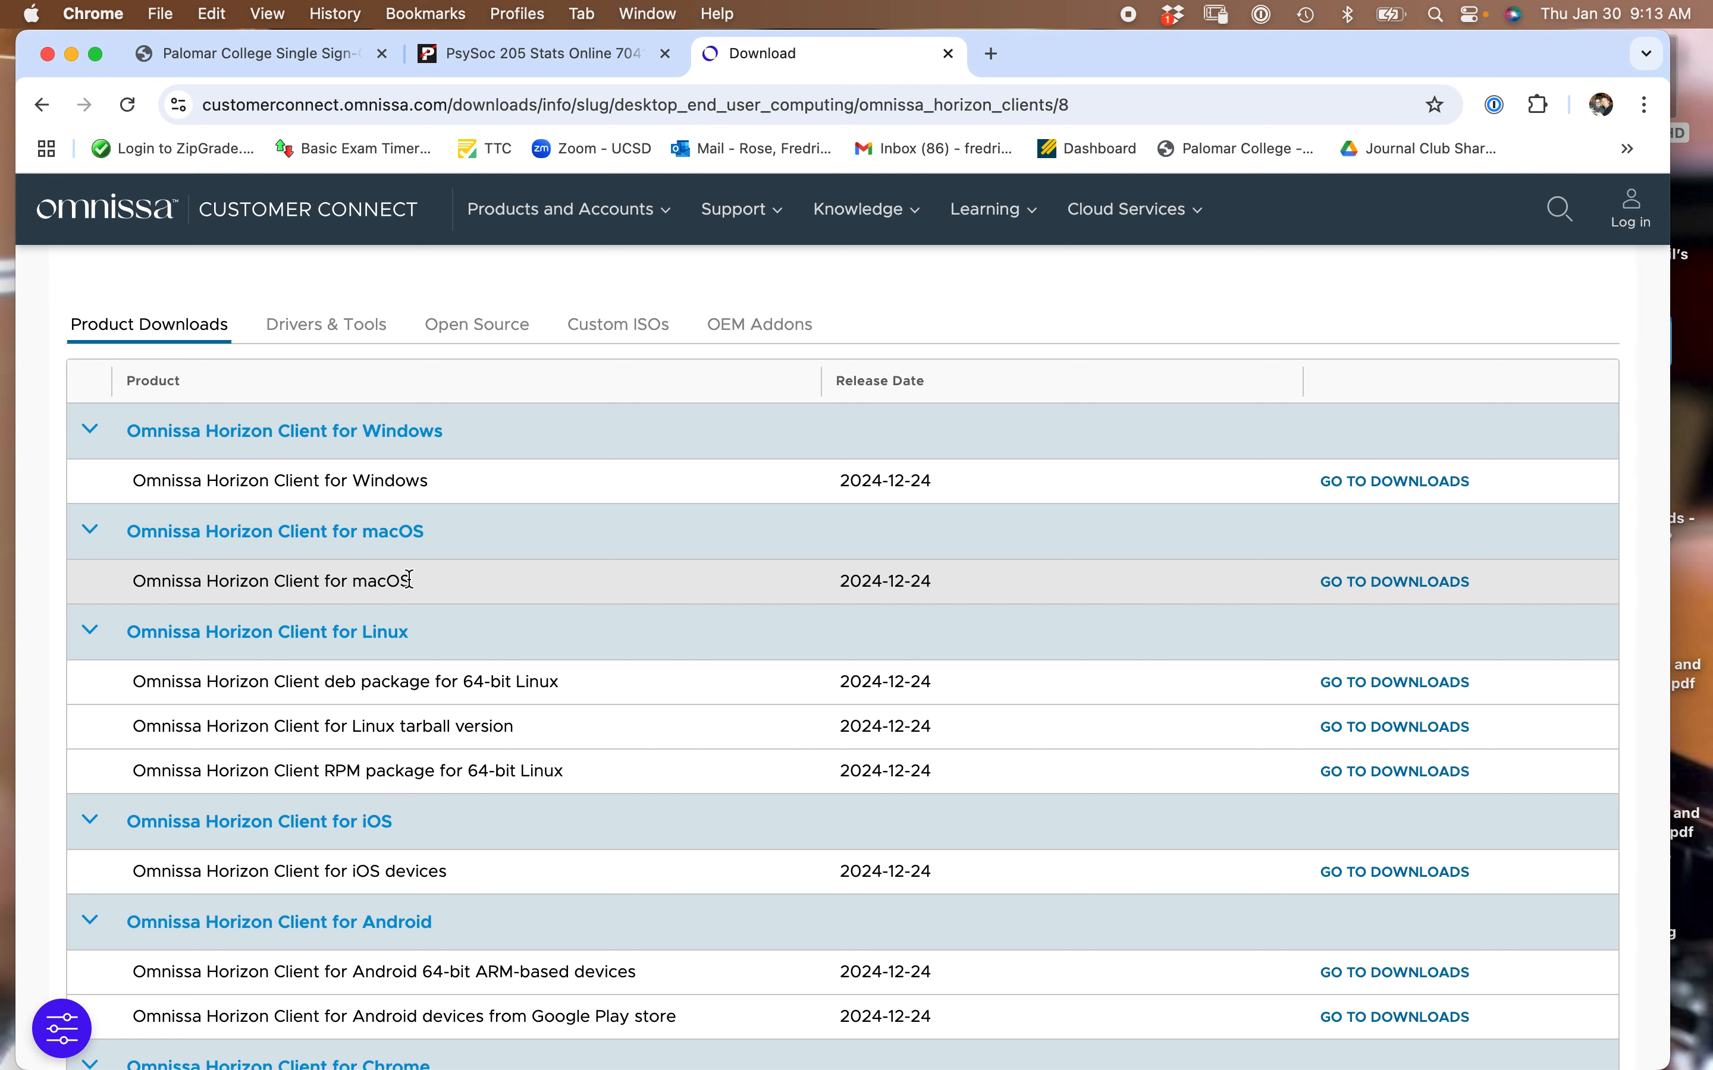
{"action": "left_click", "coordinate": [1370, 580]}
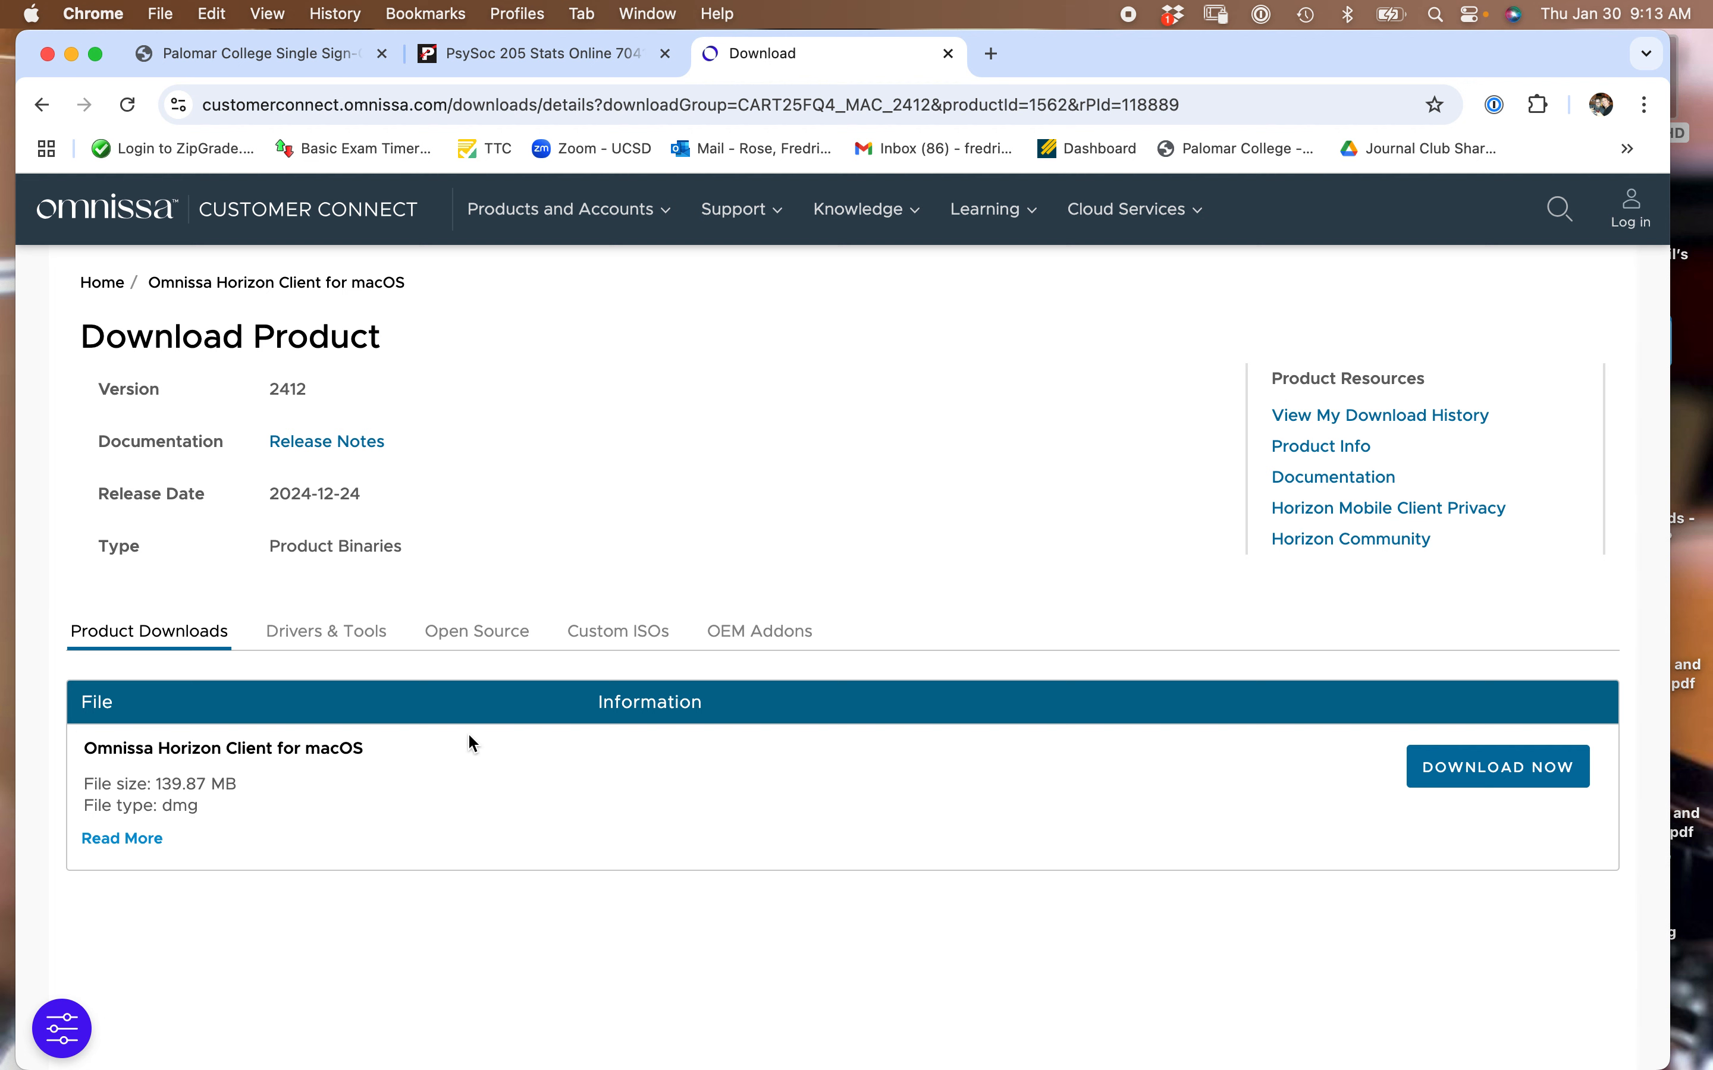
Step: Download the Horizon Client for macOS dmg and open the downloaded disk image
{"action": "left_click", "coordinate": [1519, 777]}
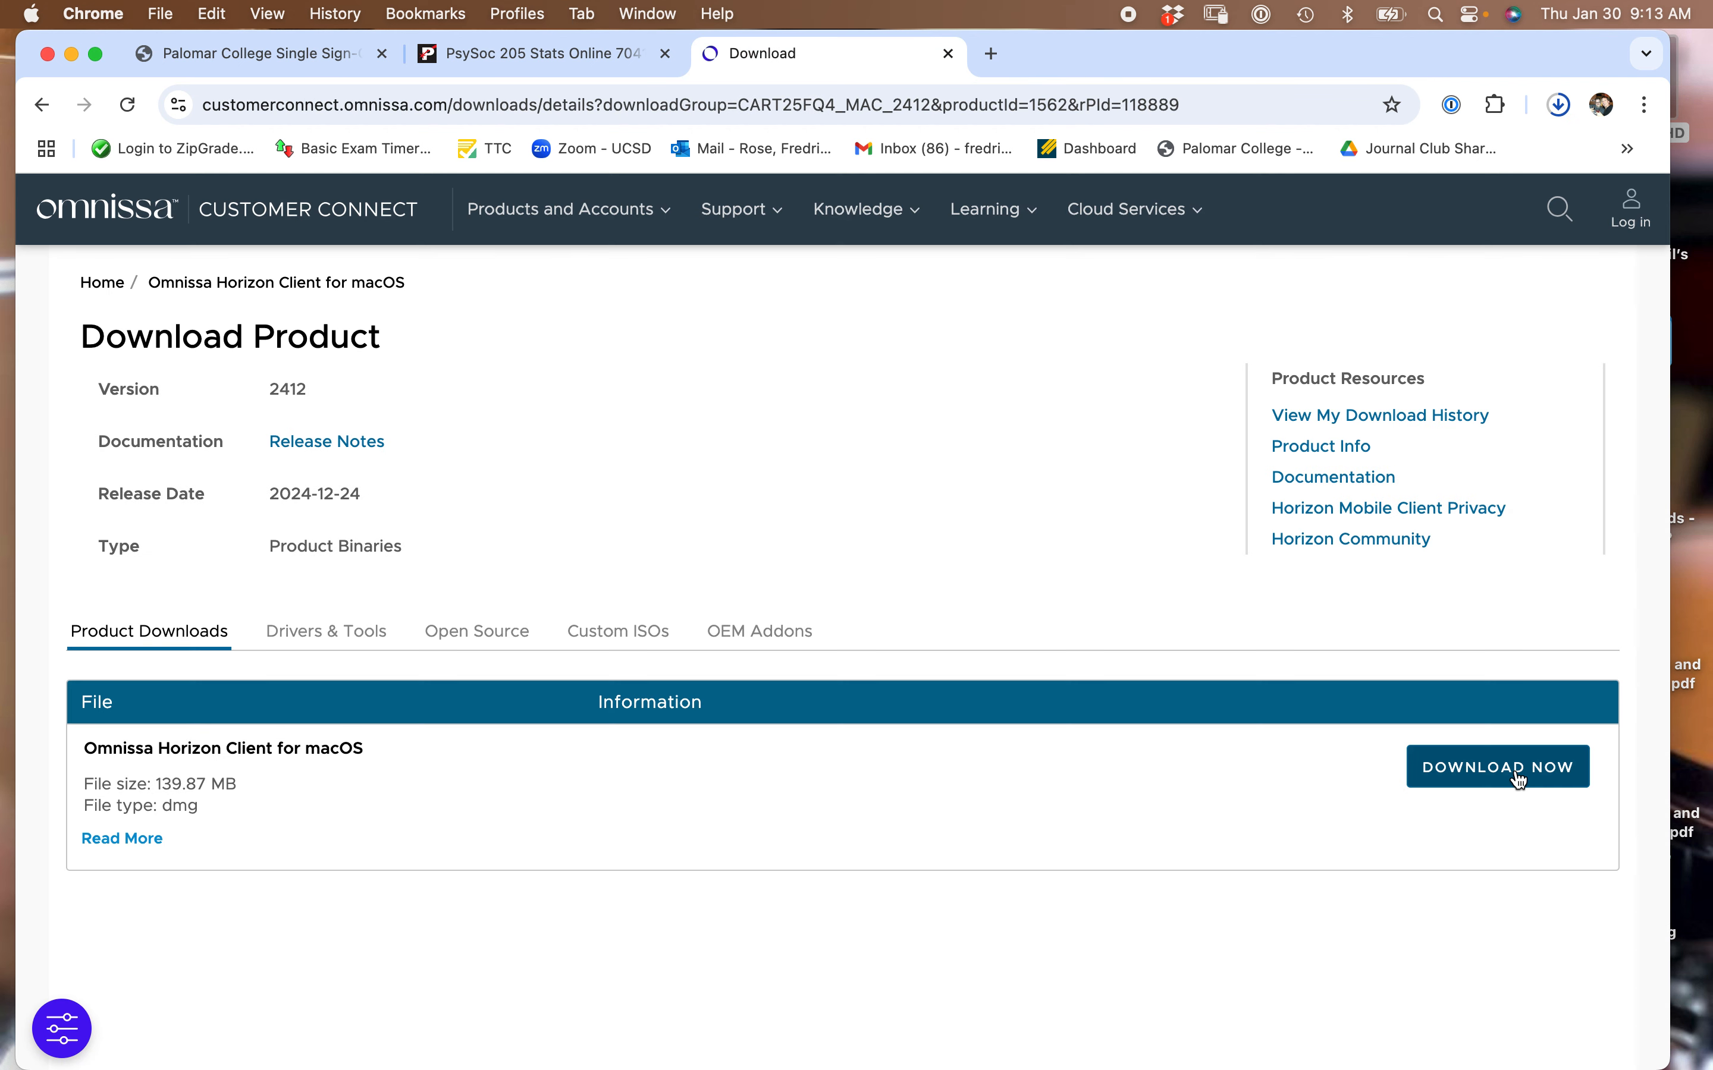
{"action": "left_click", "coordinate": [1380, 164]}
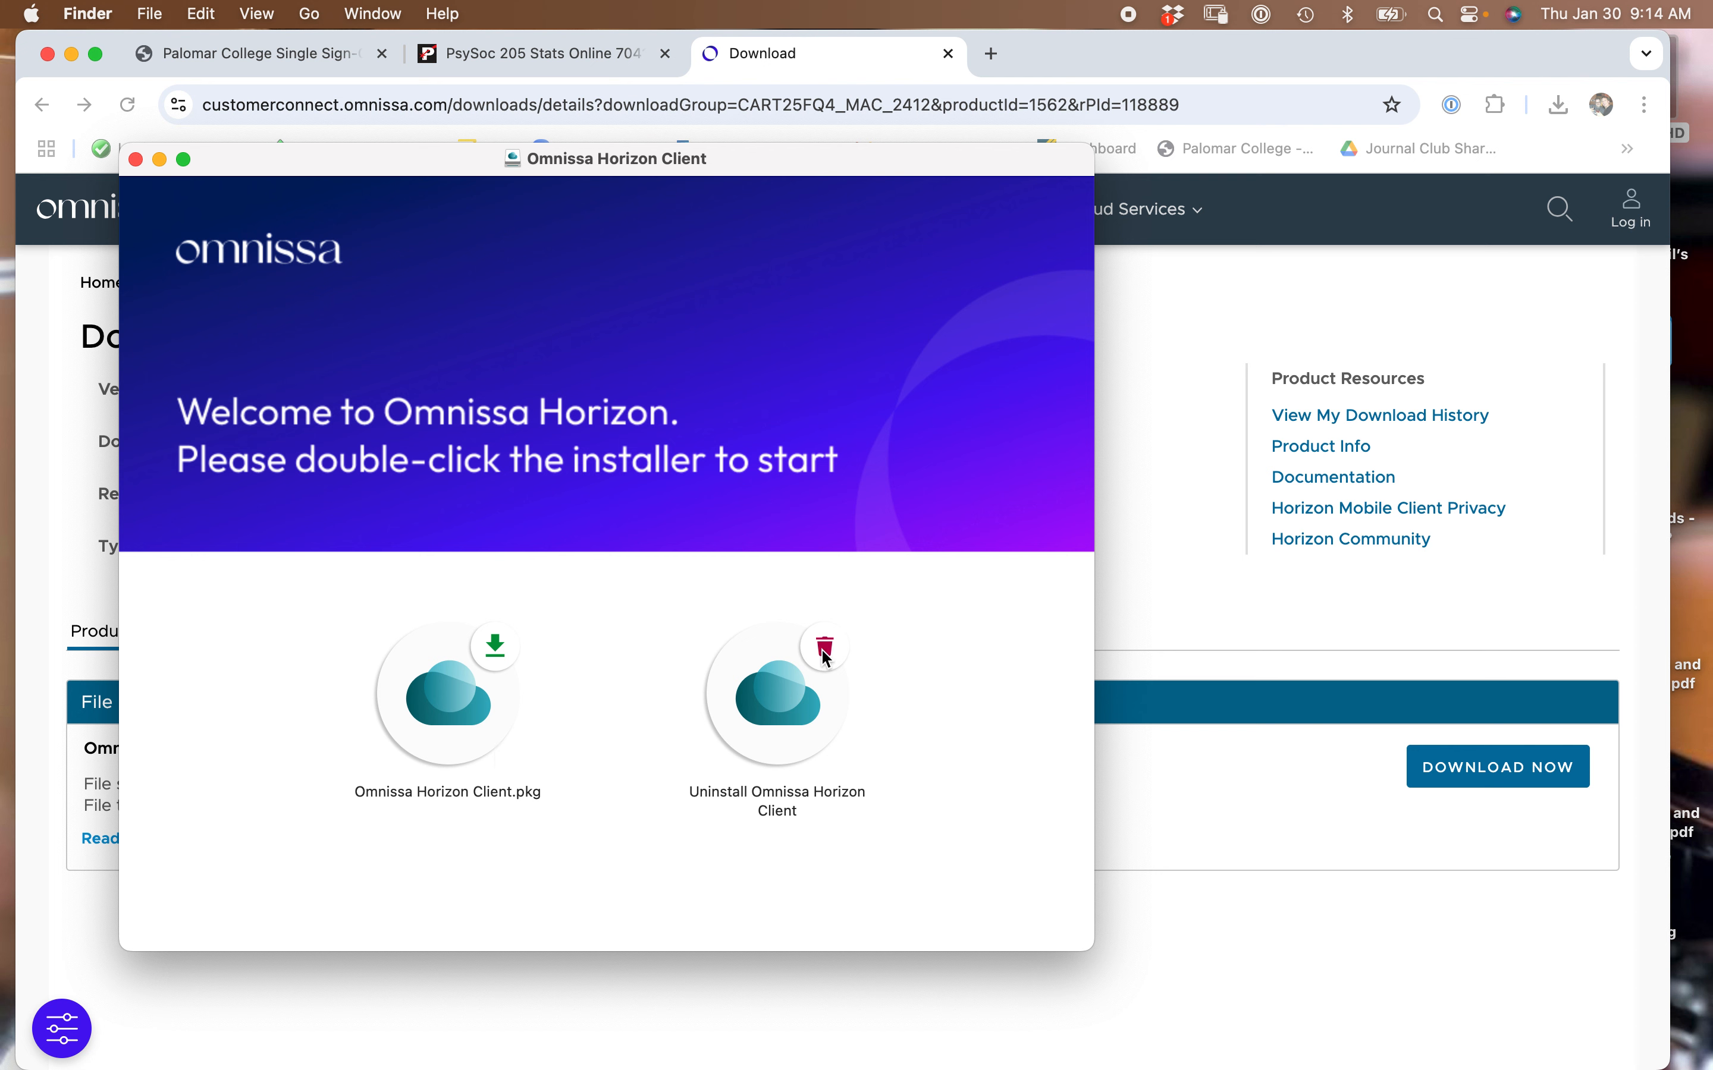
Step: Run Omnissa Horizon Client.pkg as a standard install, authorizing with the administrator password
{"action": "left_click", "coordinate": [498, 653]}
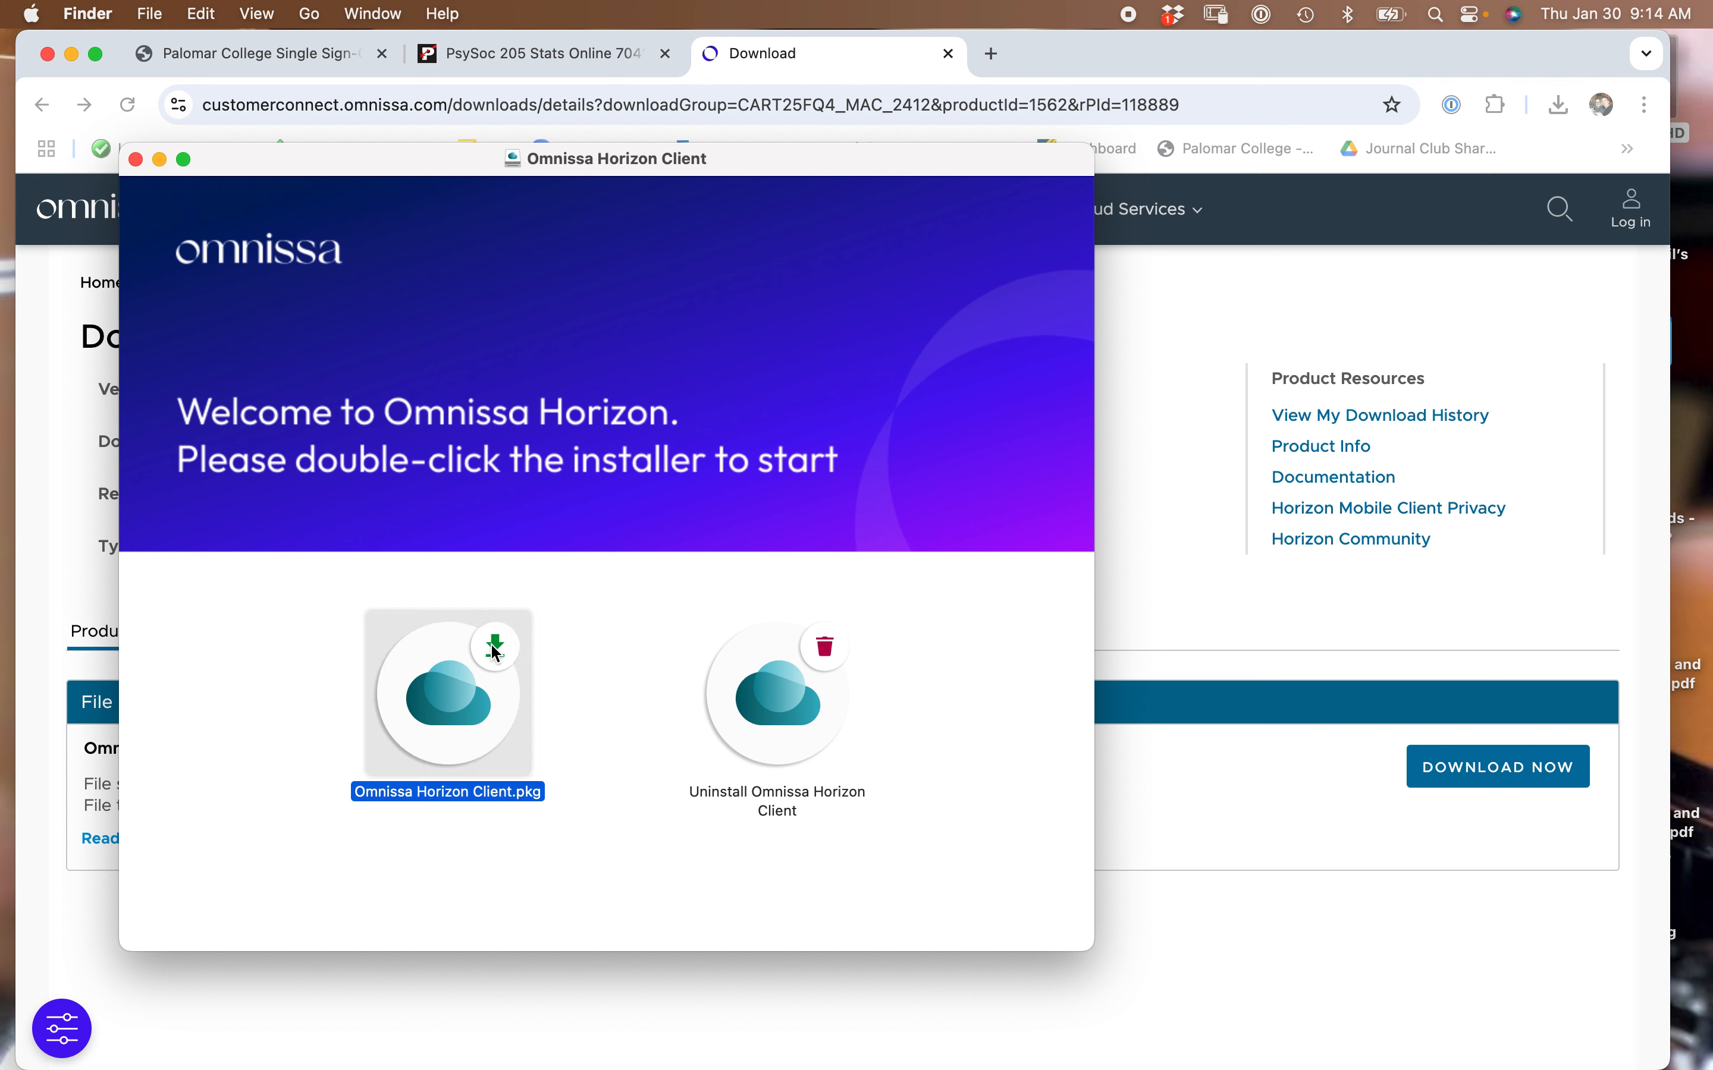
{"action": "double_click", "coordinate": [456, 697]}
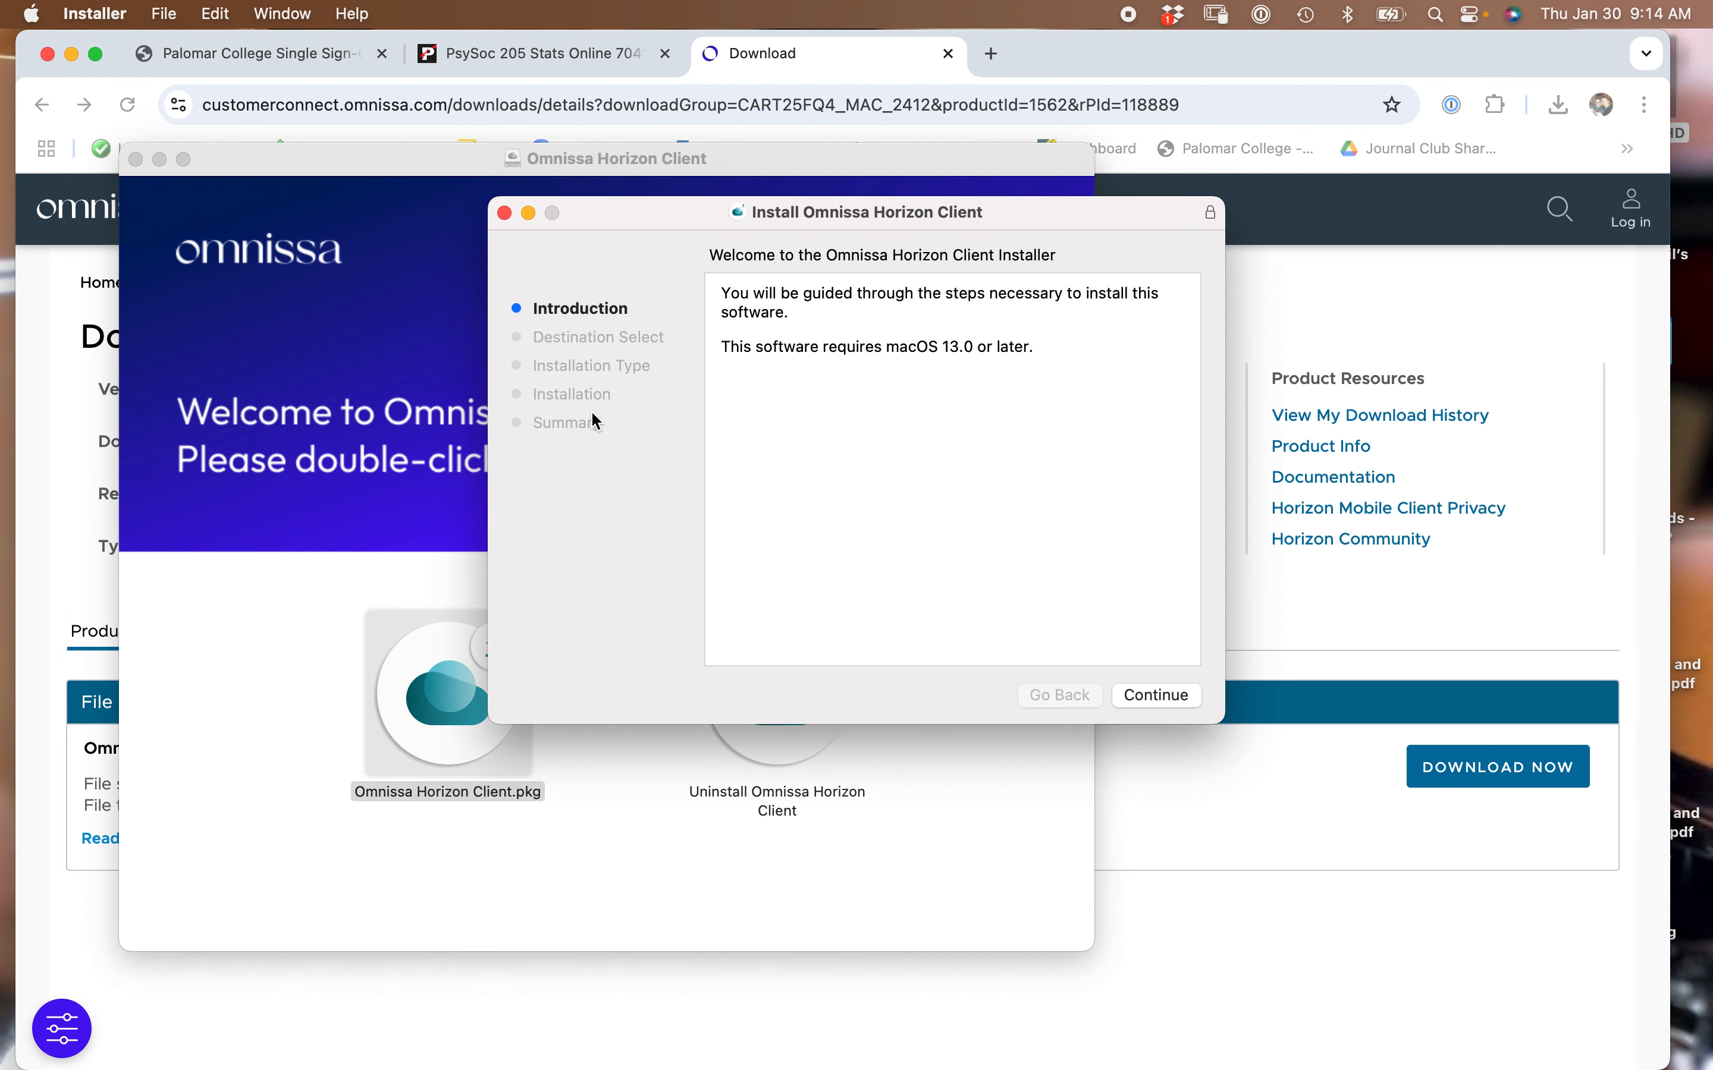
{"action": "left_click", "coordinate": [1137, 697]}
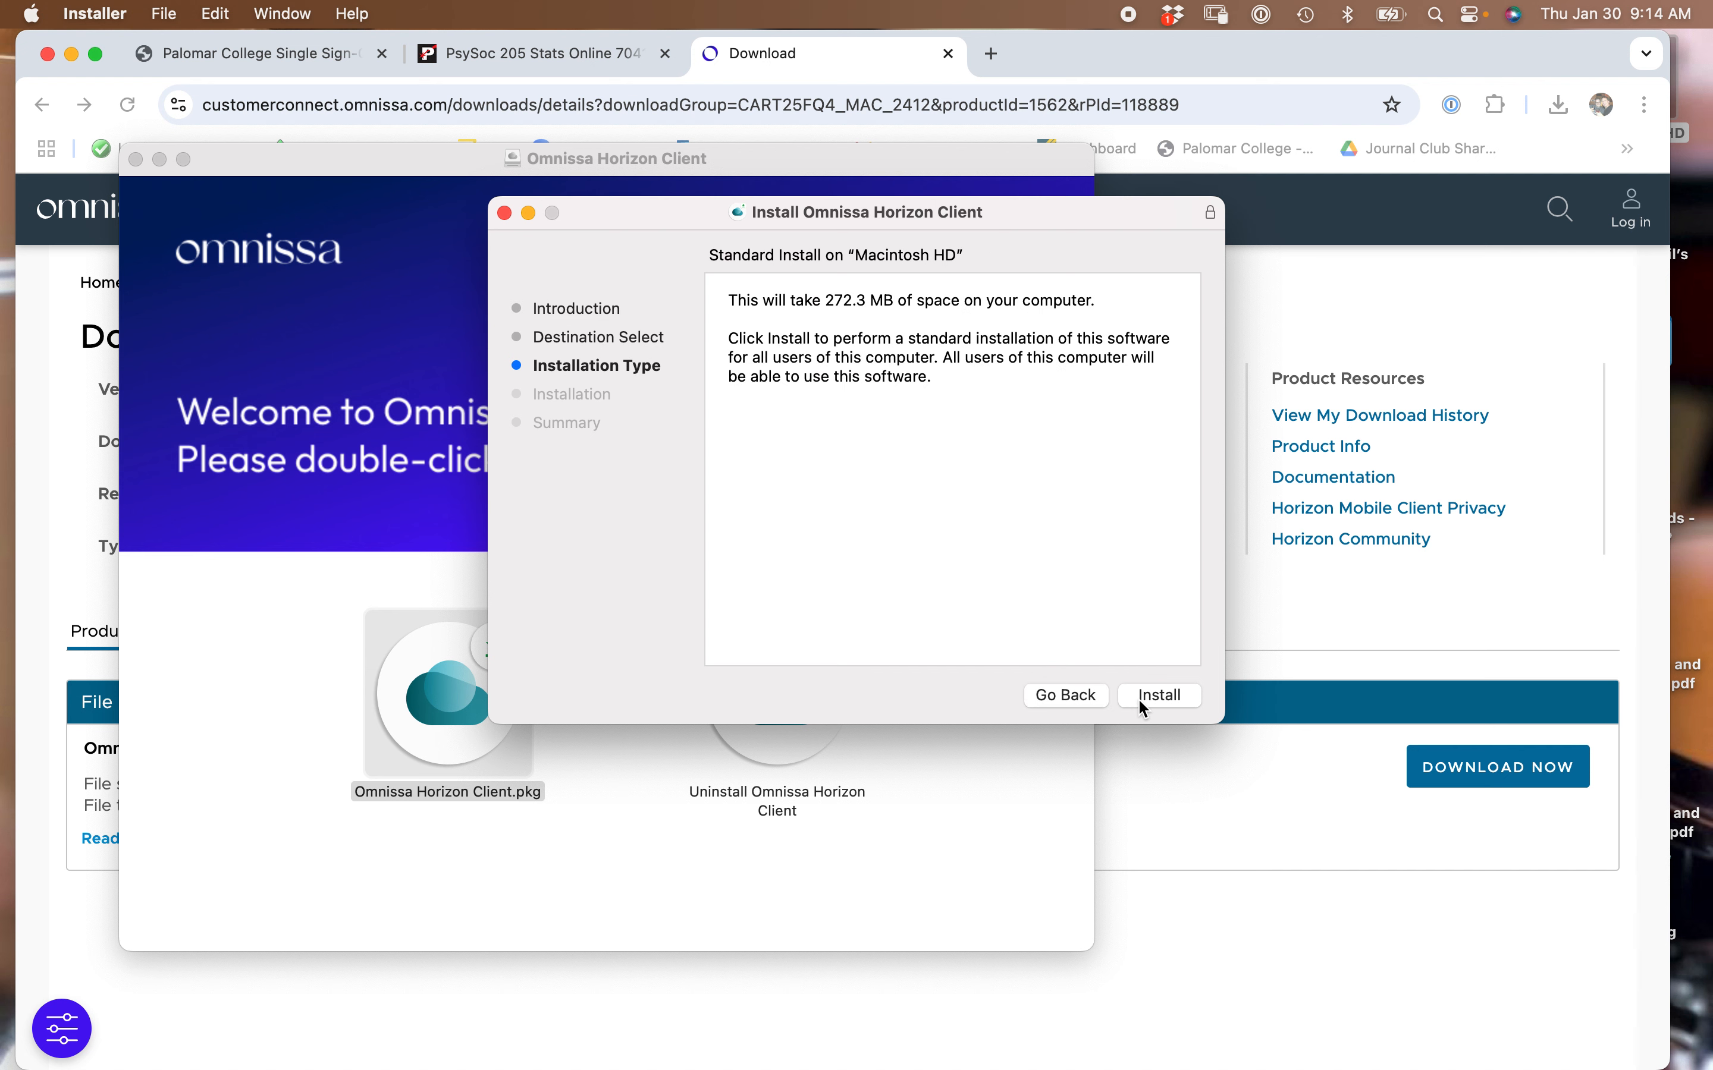
{"action": "left_click", "coordinate": [1137, 698]}
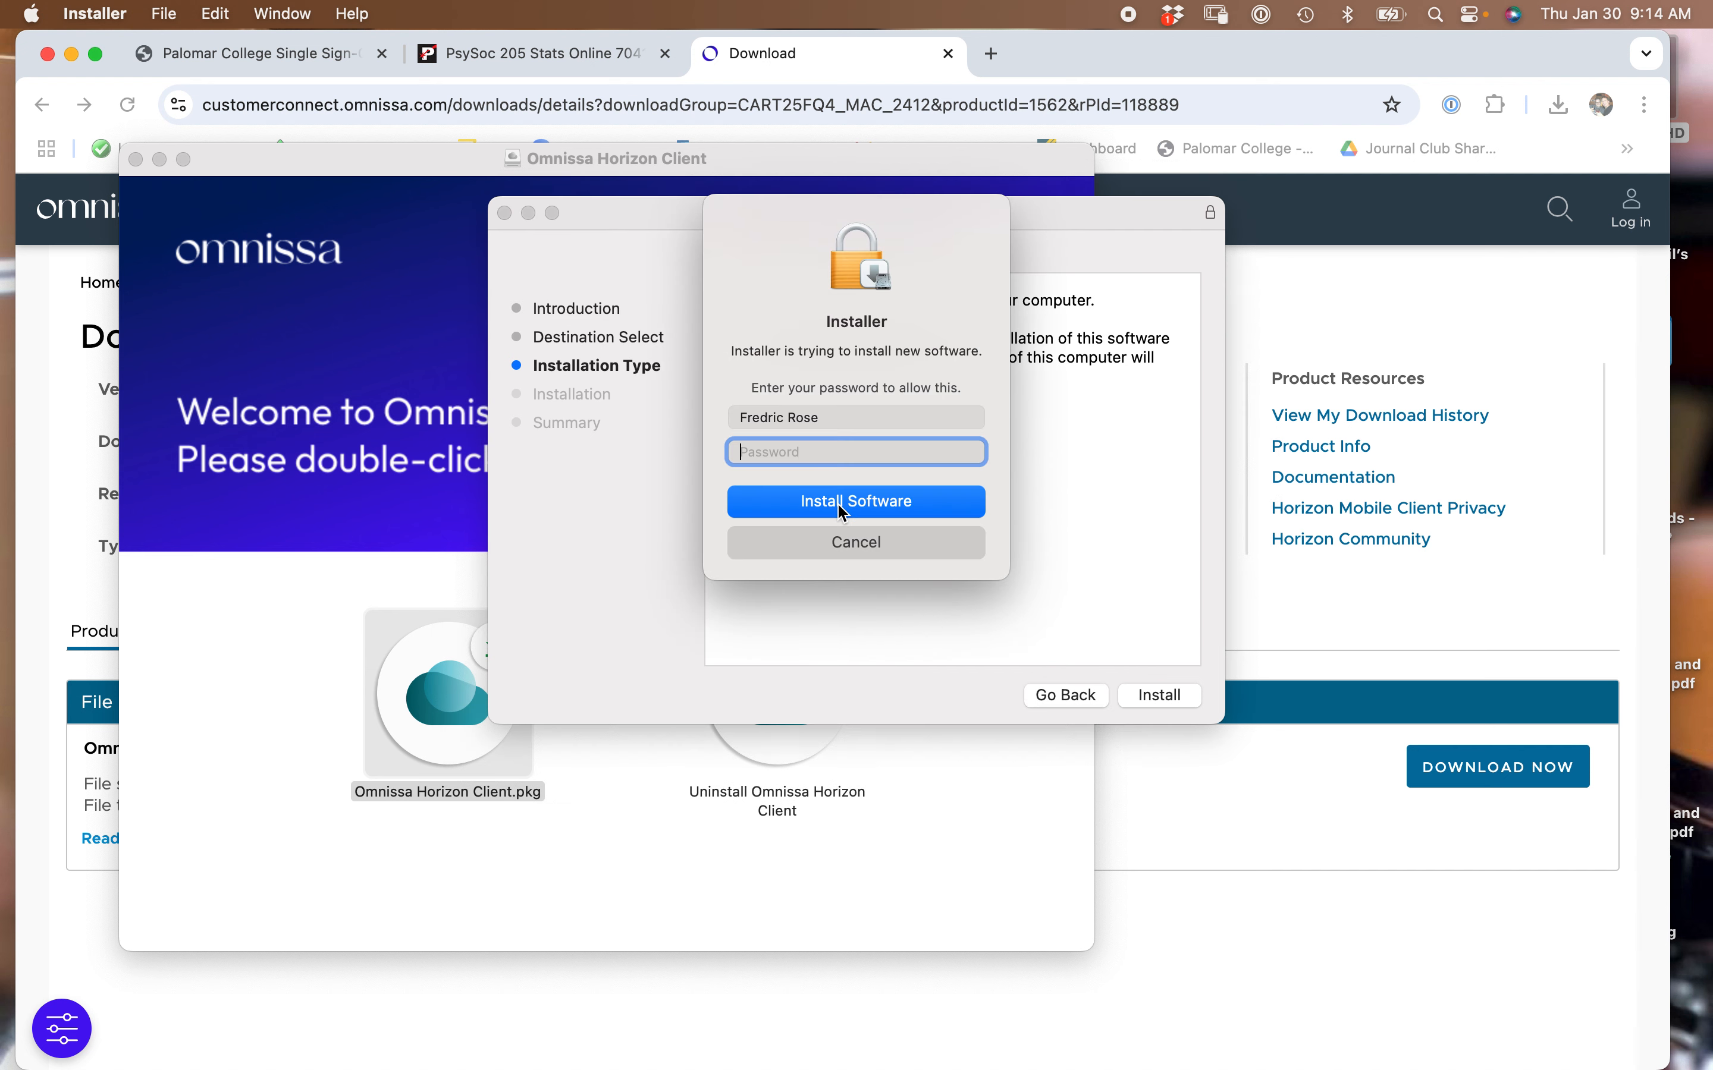
{"action": "type", "text": "•••••••••"}
{"action": "key", "text": "Return"}
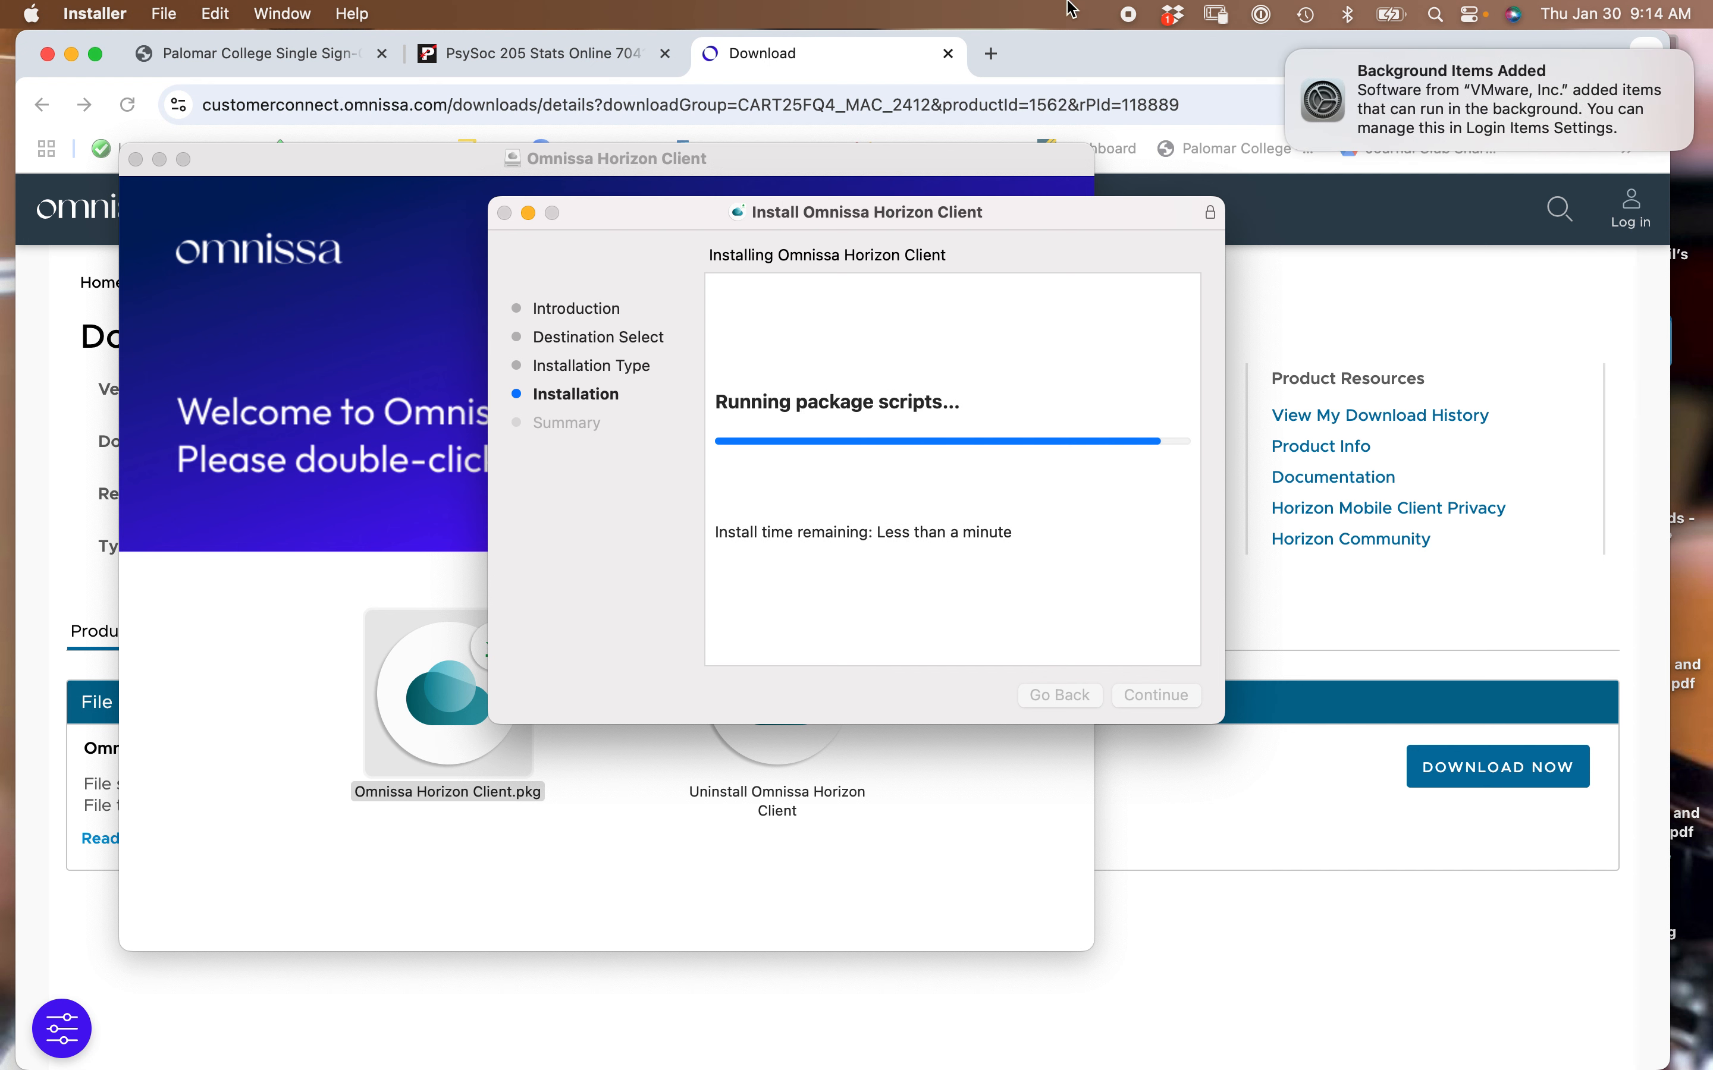
Step: Dismiss the background-items notifications, close the installer, and trash the installer package
{"action": "left_click", "coordinate": [1293, 53]}
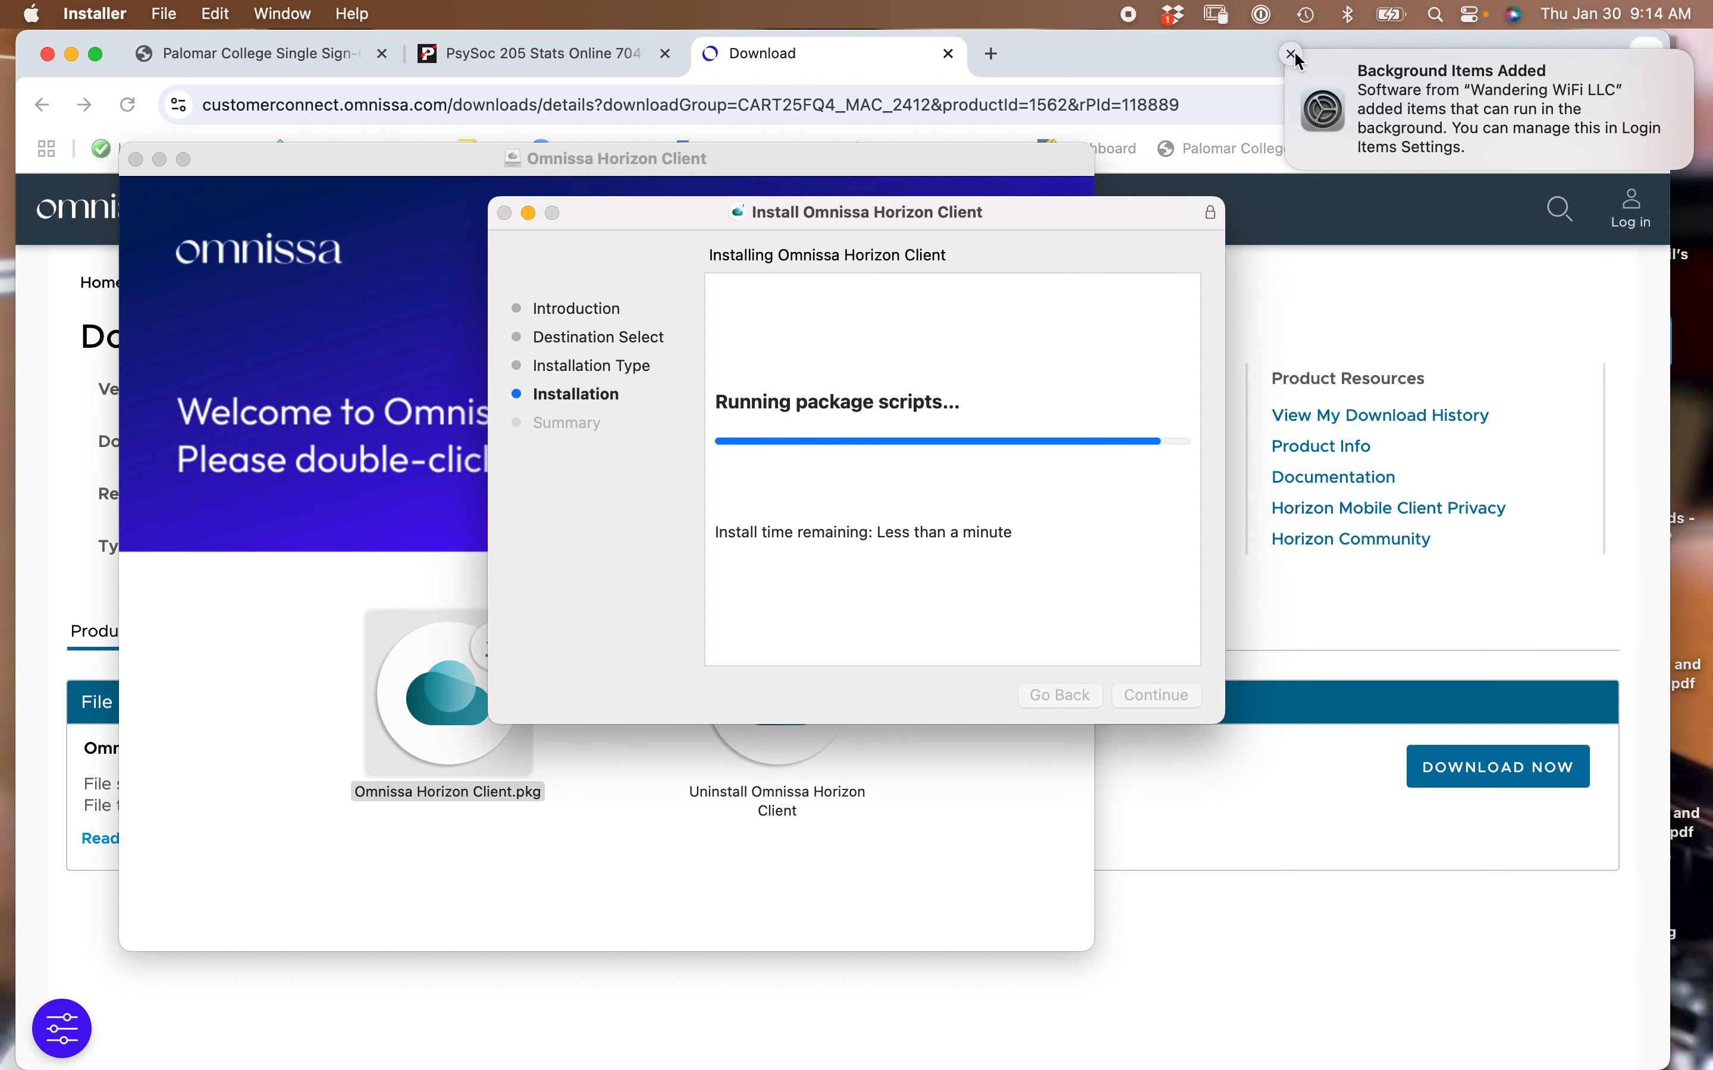
{"action": "left_click", "coordinate": [1292, 54]}
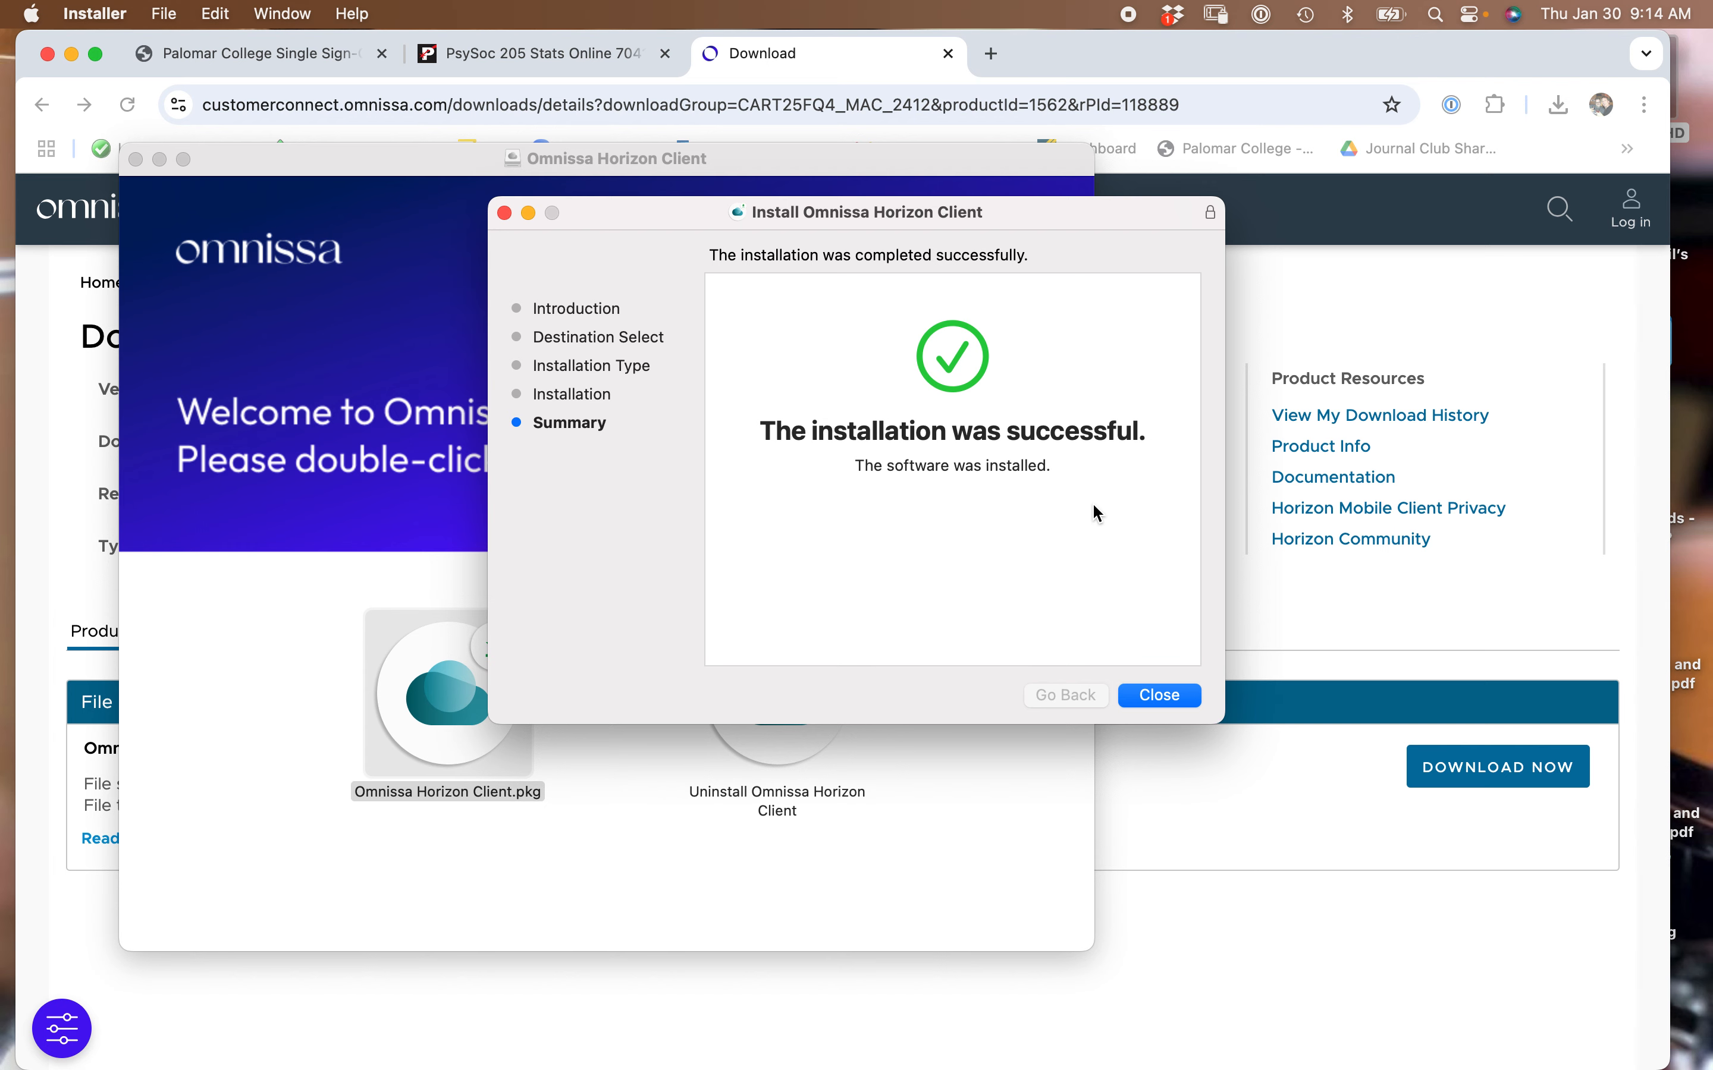
{"action": "left_click", "coordinate": [1154, 697]}
{"action": "left_click", "coordinate": [892, 578]}
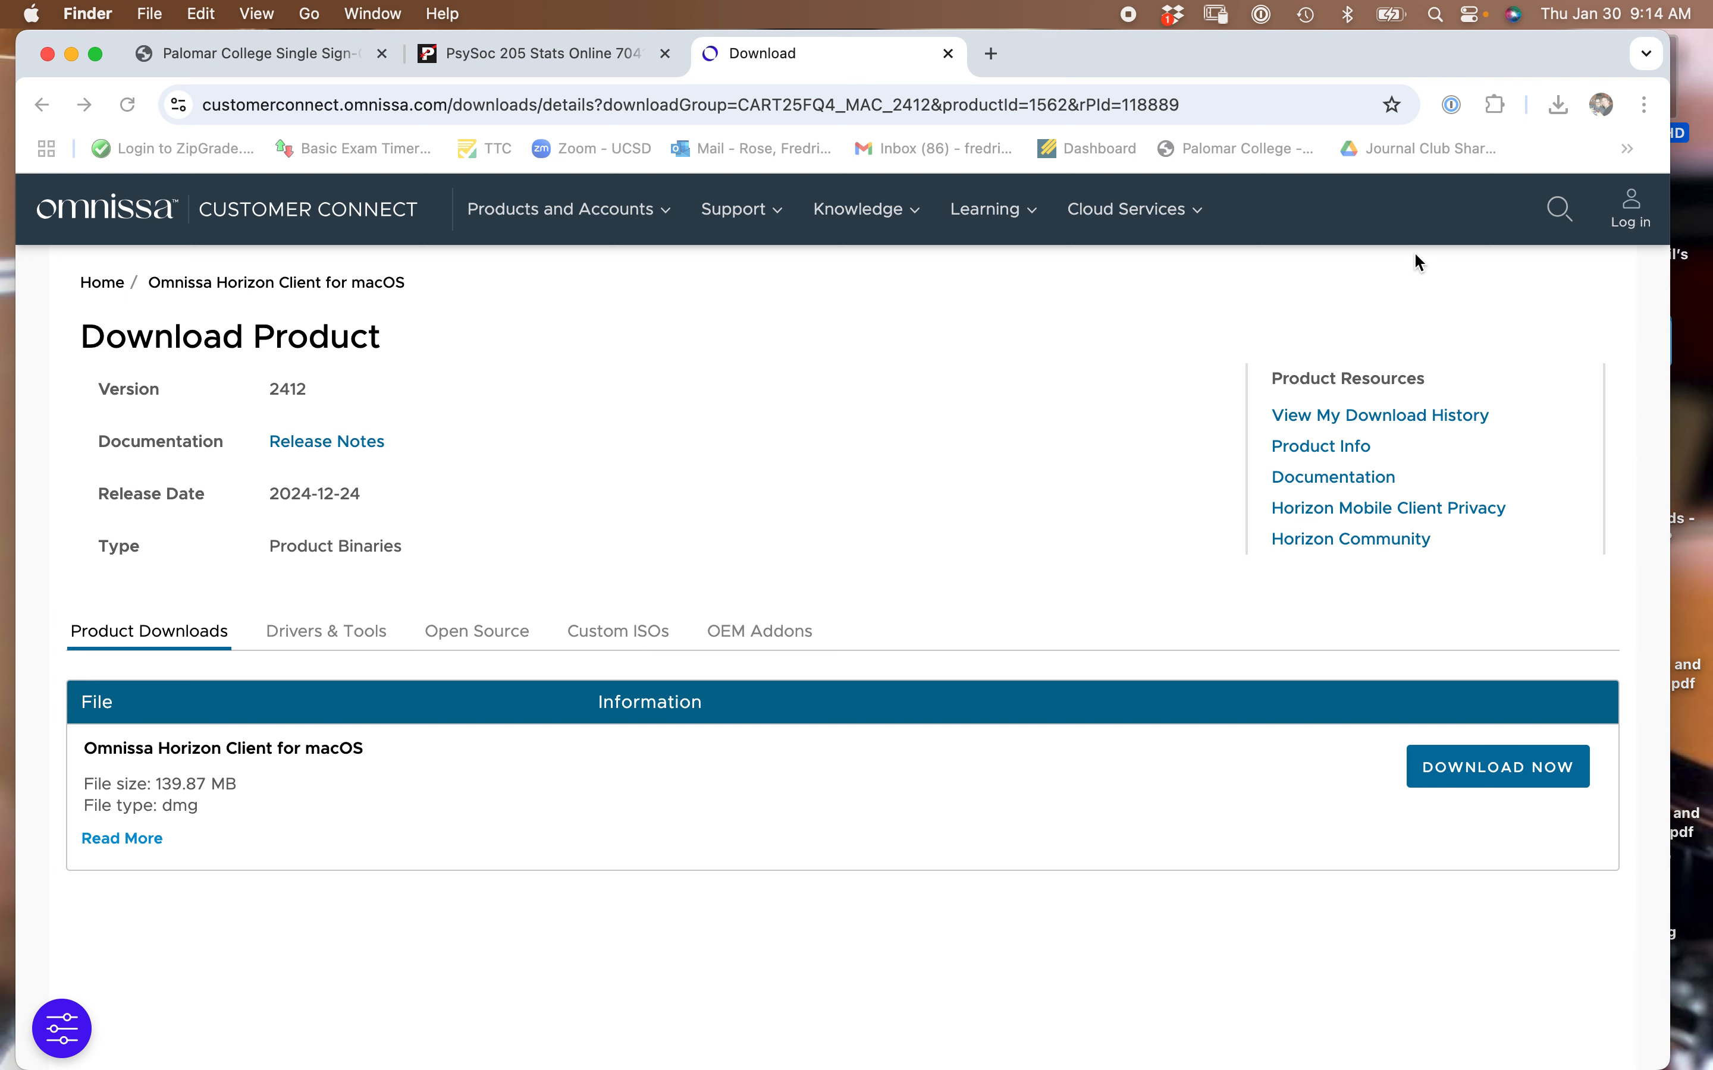
Step: Launch Omnissa Horizon Client from Macintosh HD's Applications folder
{"action": "double_click", "coordinate": [1681, 140]}
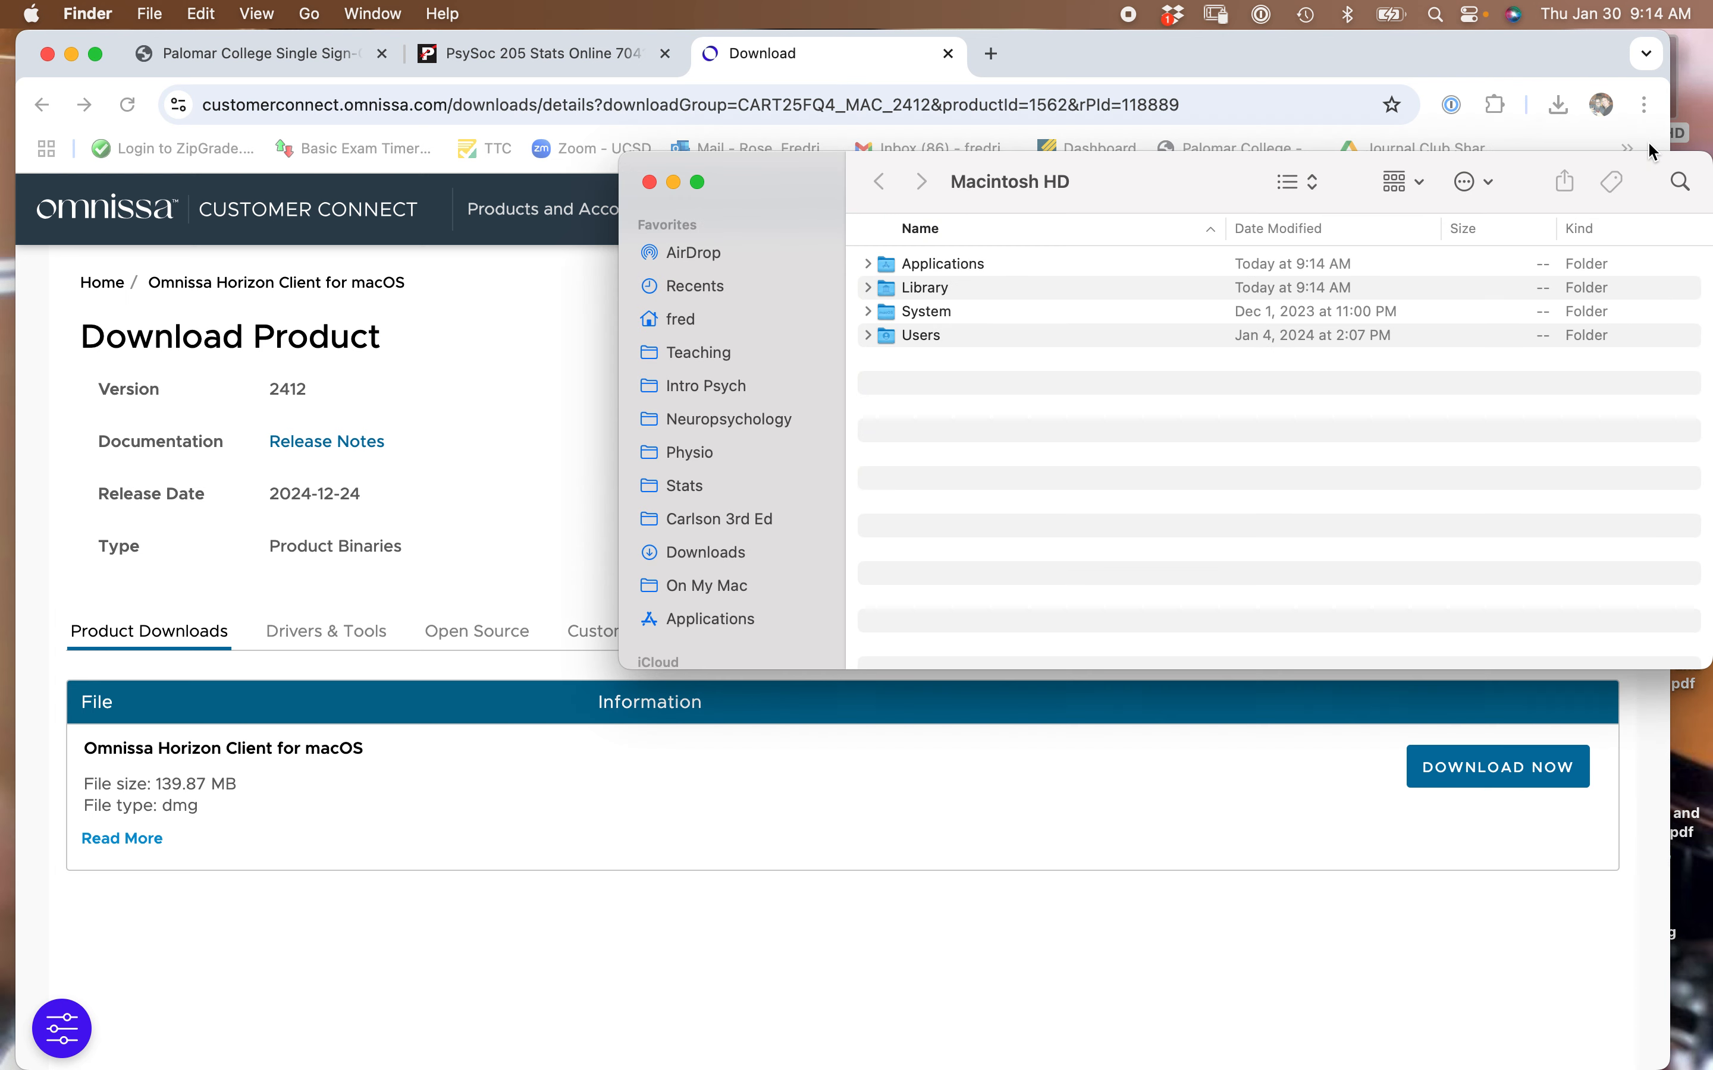
{"action": "double_click", "coordinate": [886, 268]}
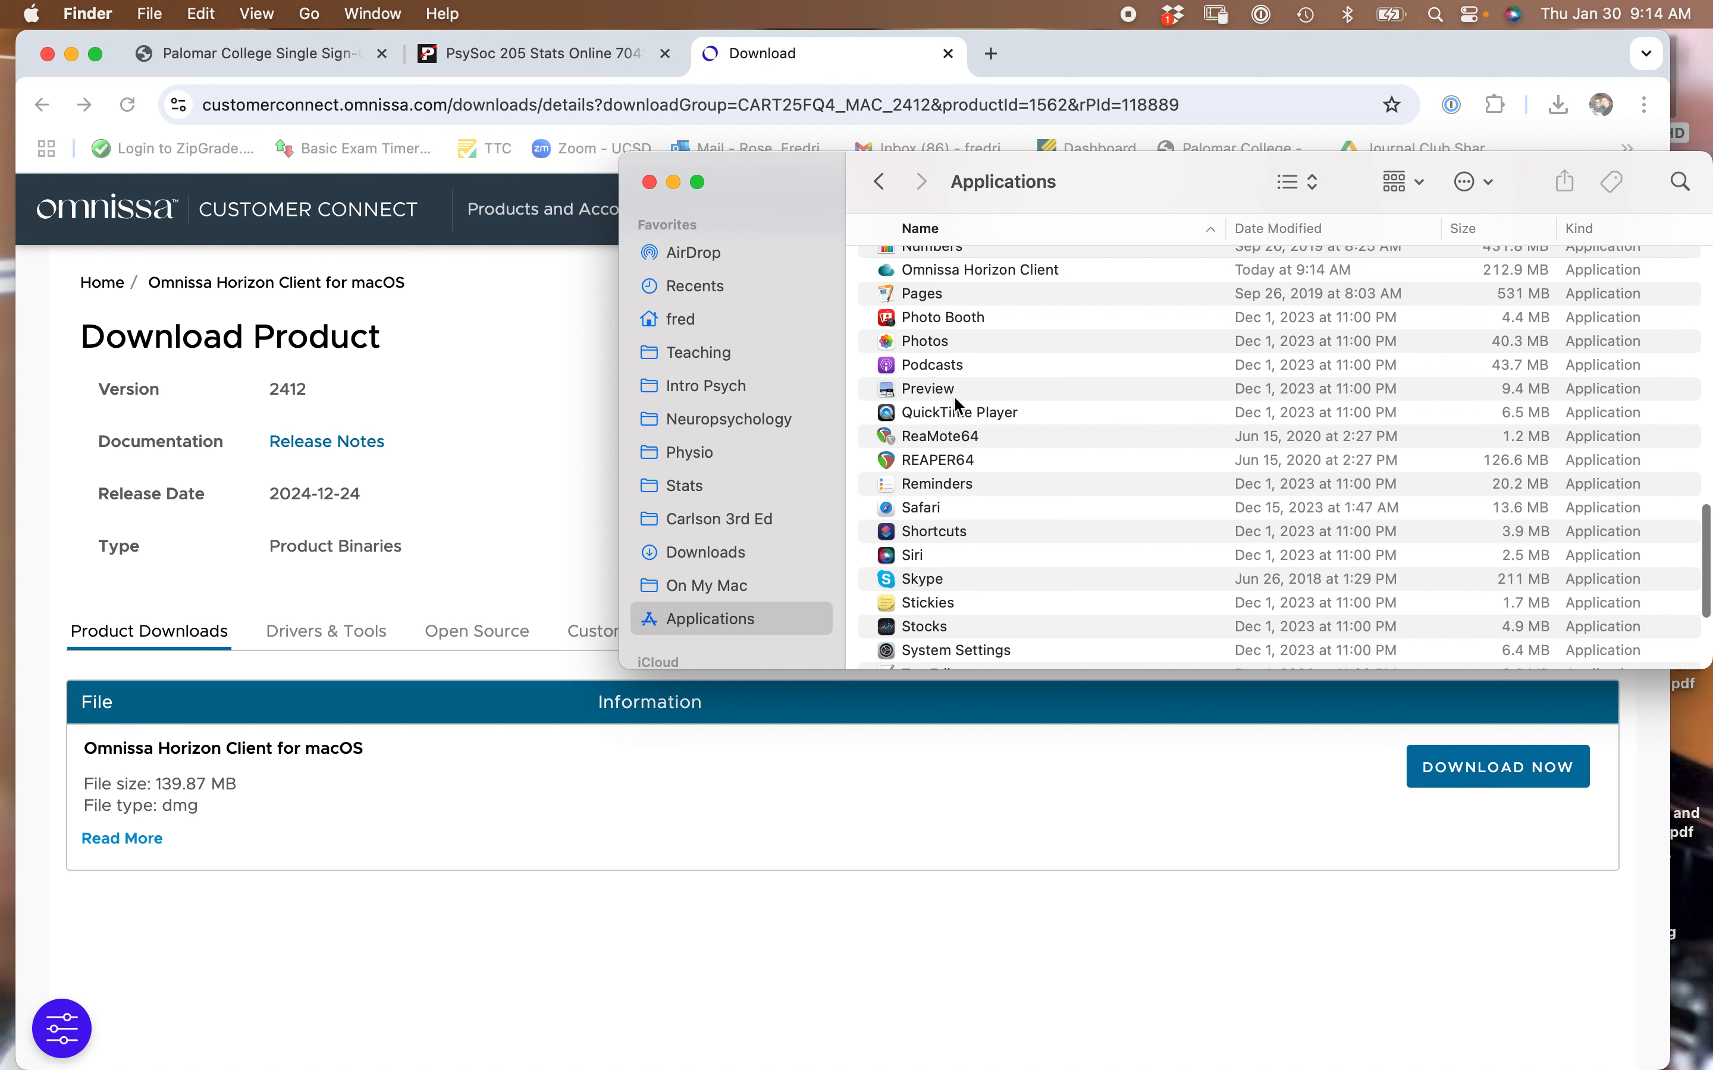
{"action": "scroll", "coordinate": [957, 405], "scroll_direction": "up", "scroll_amount": 1}
{"action": "scroll", "coordinate": [927, 319], "scroll_direction": "up", "scroll_amount": 2}
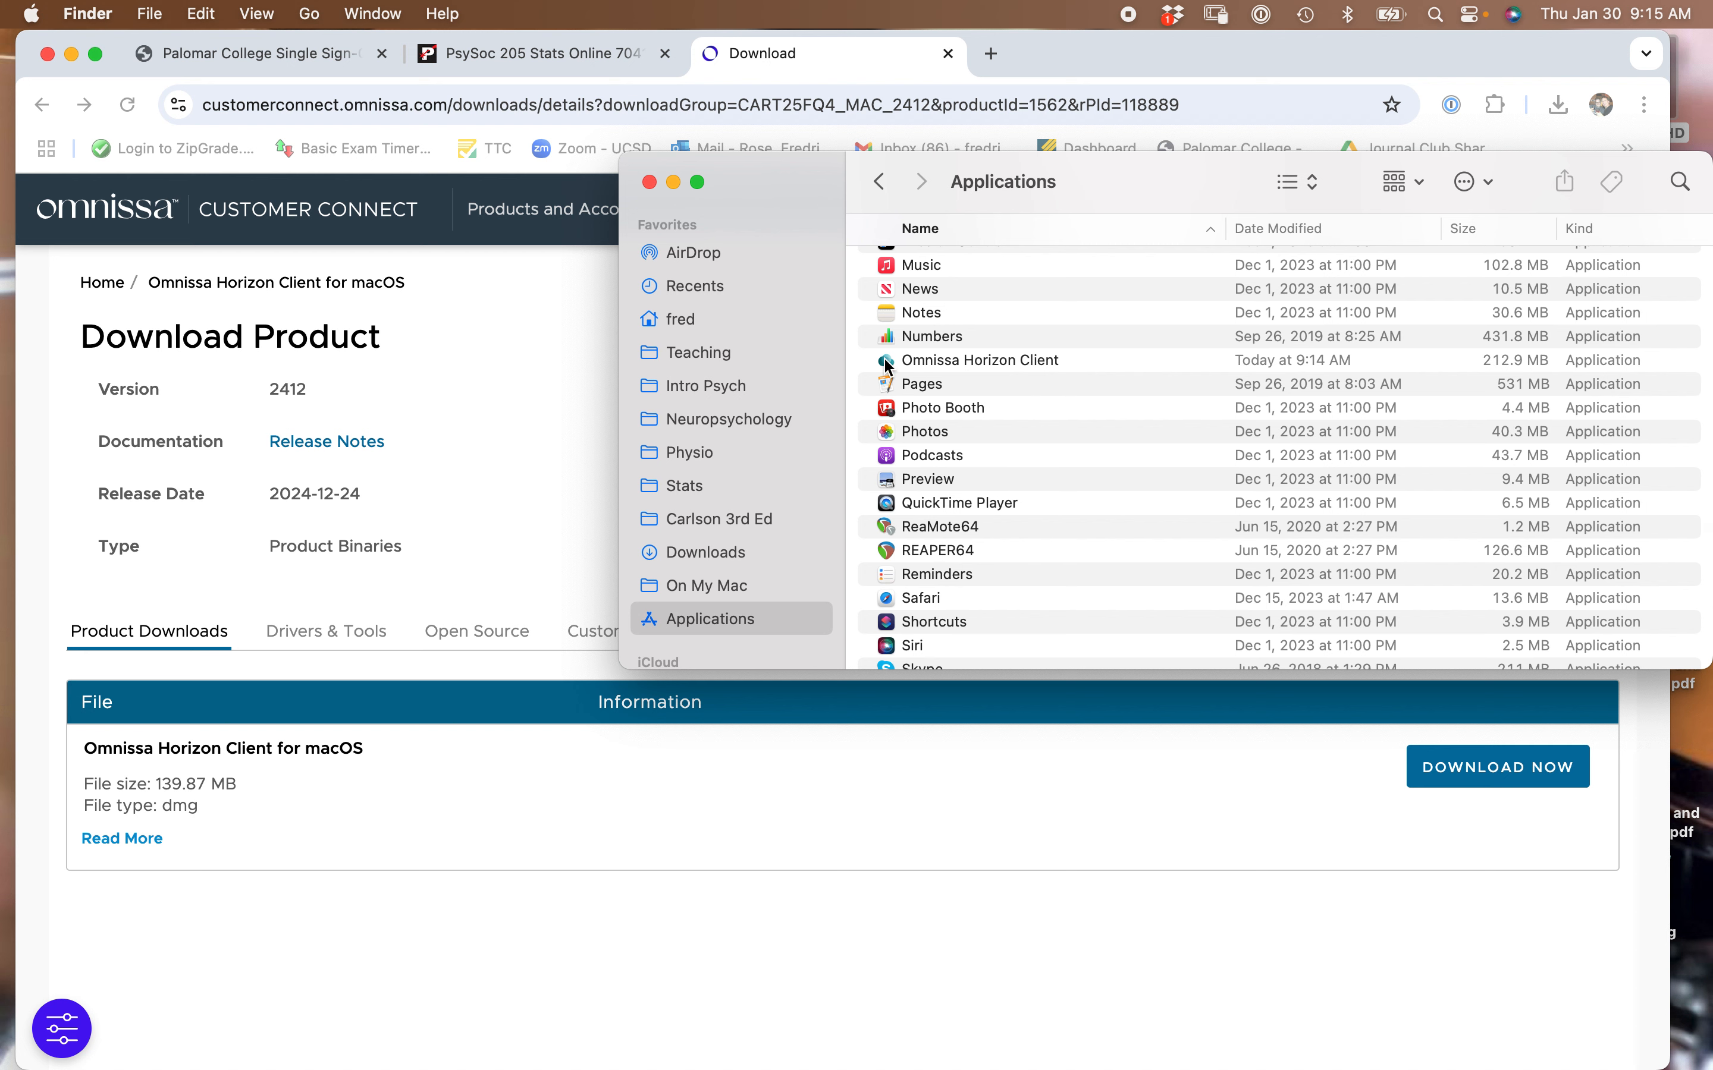
{"action": "left_click", "coordinate": [886, 364]}
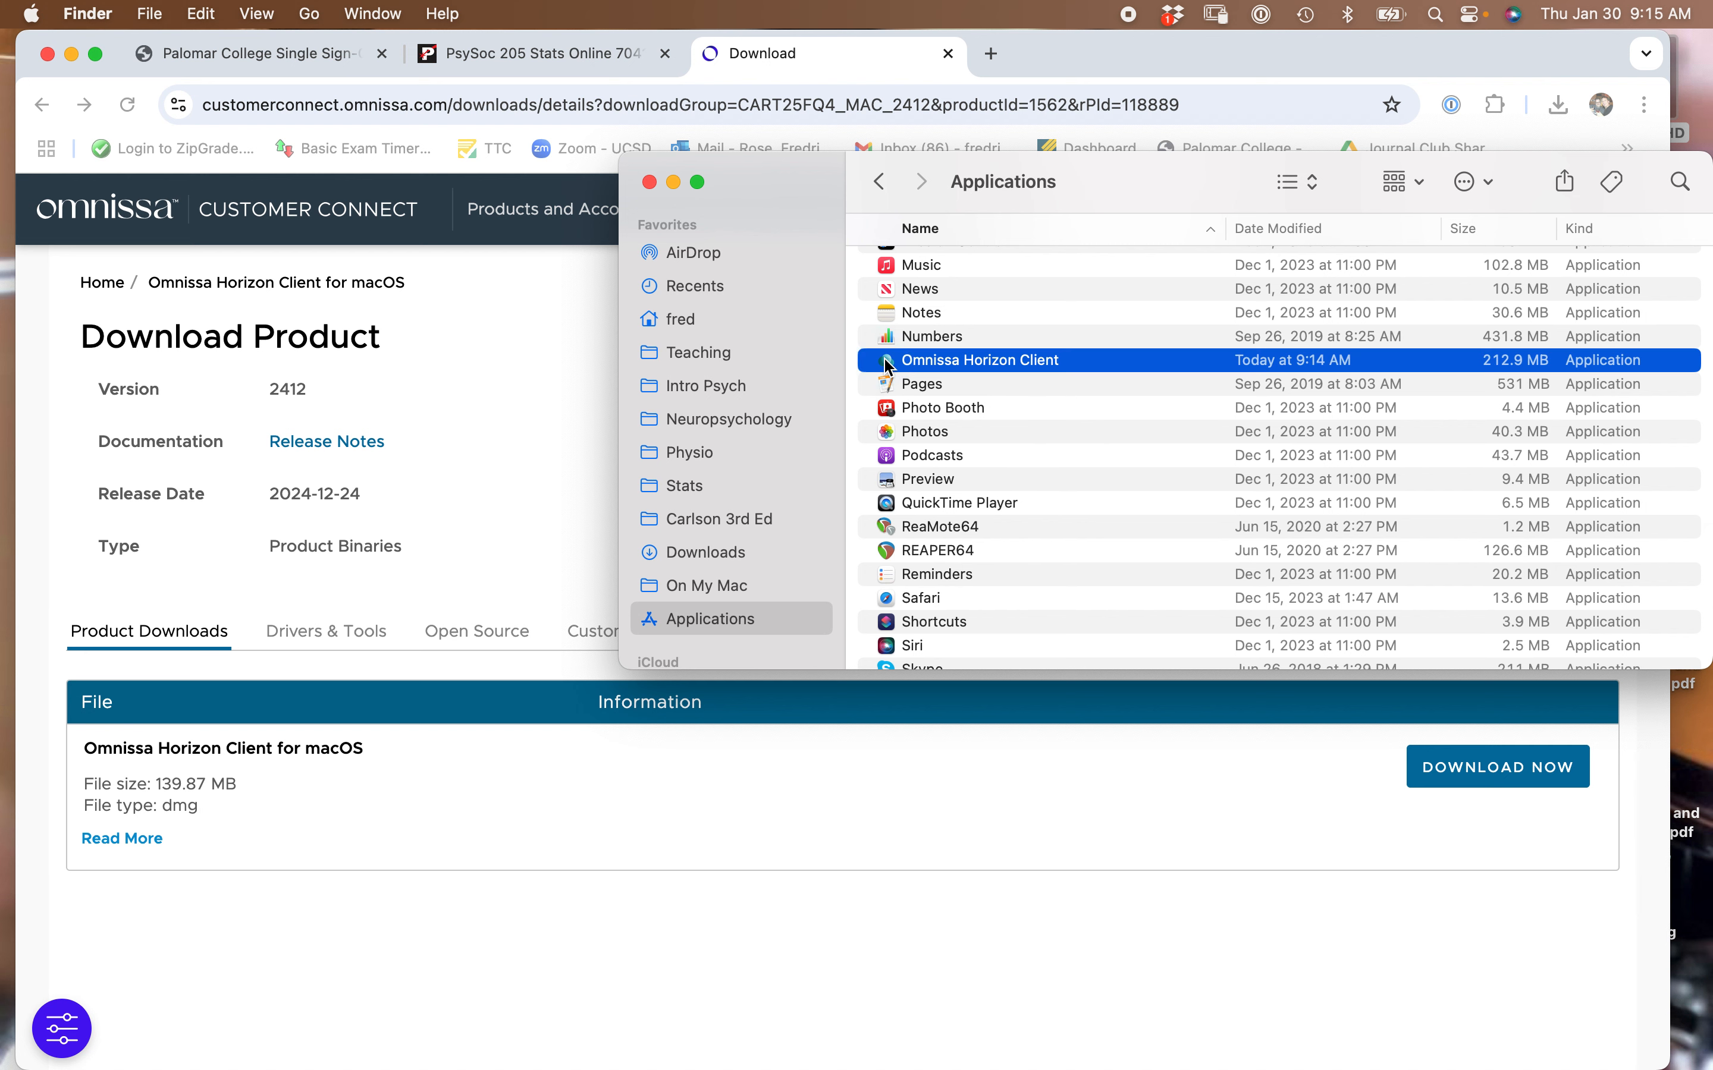
{"action": "double_click", "coordinate": [886, 361]}
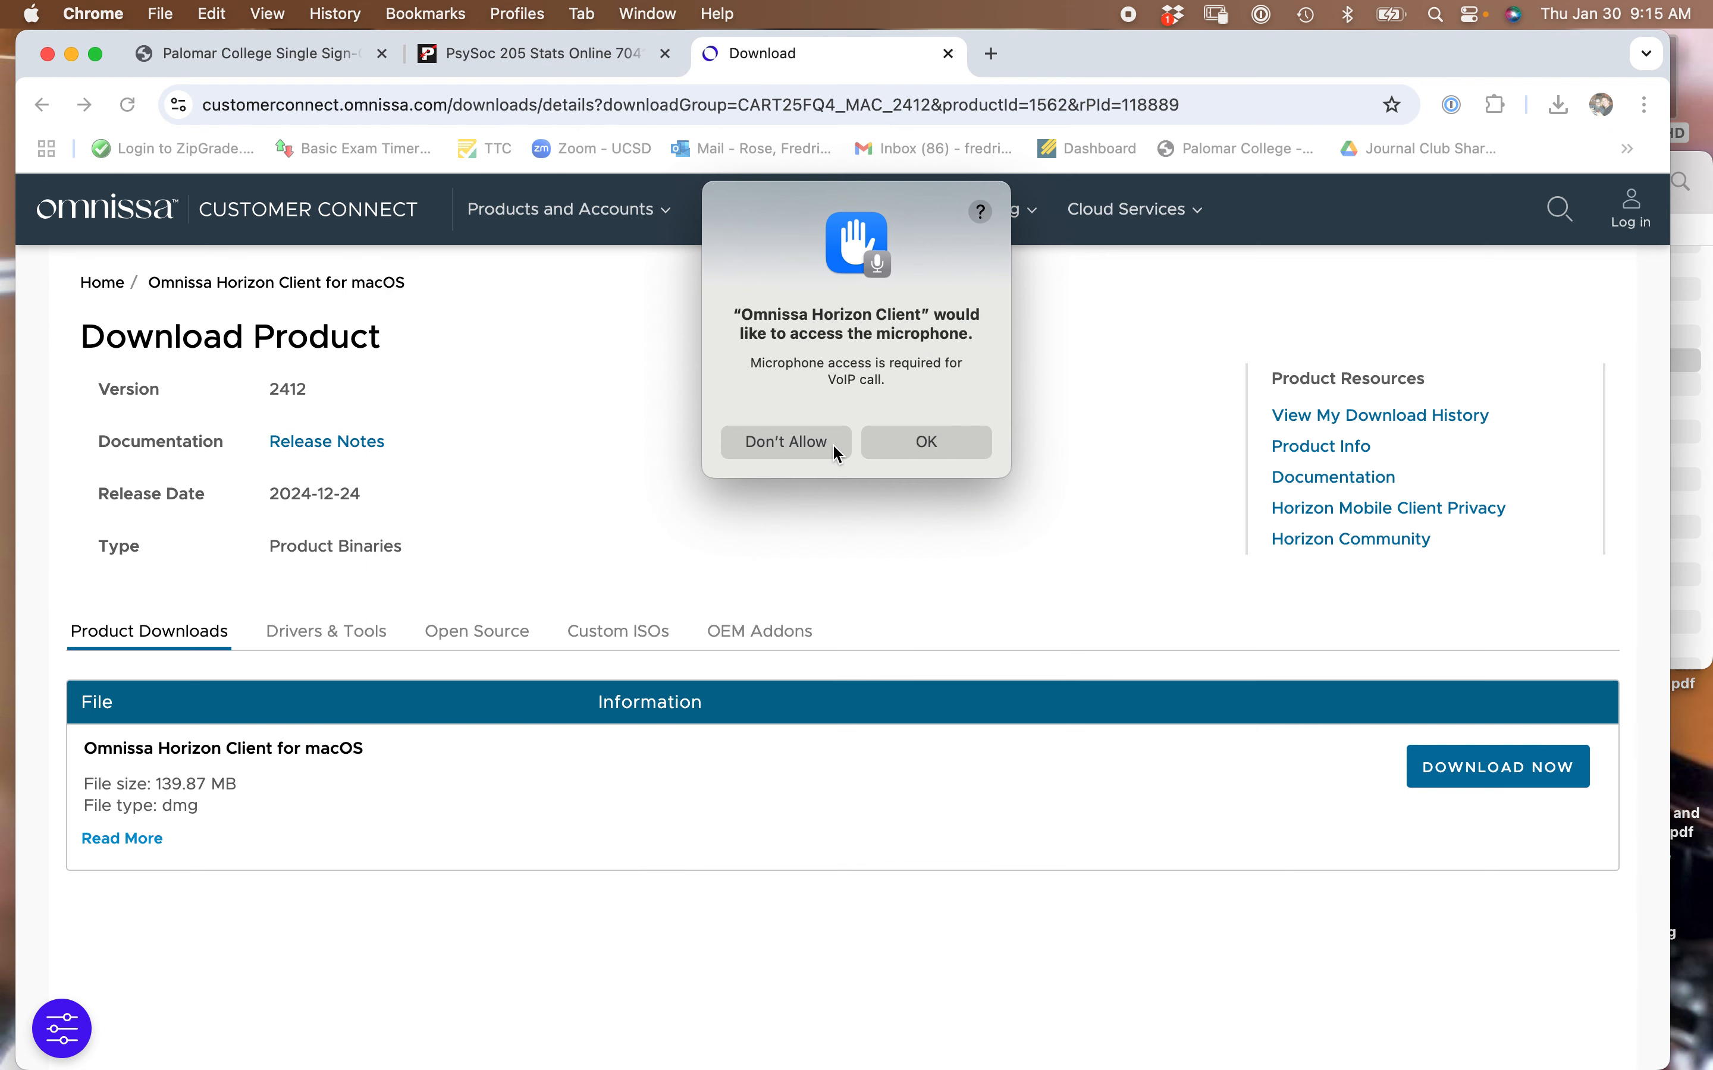
Step: Allow Horizon Client microphone access and submit the Palomar email address on Microsoft sign-in
{"action": "left_click", "coordinate": [908, 443]}
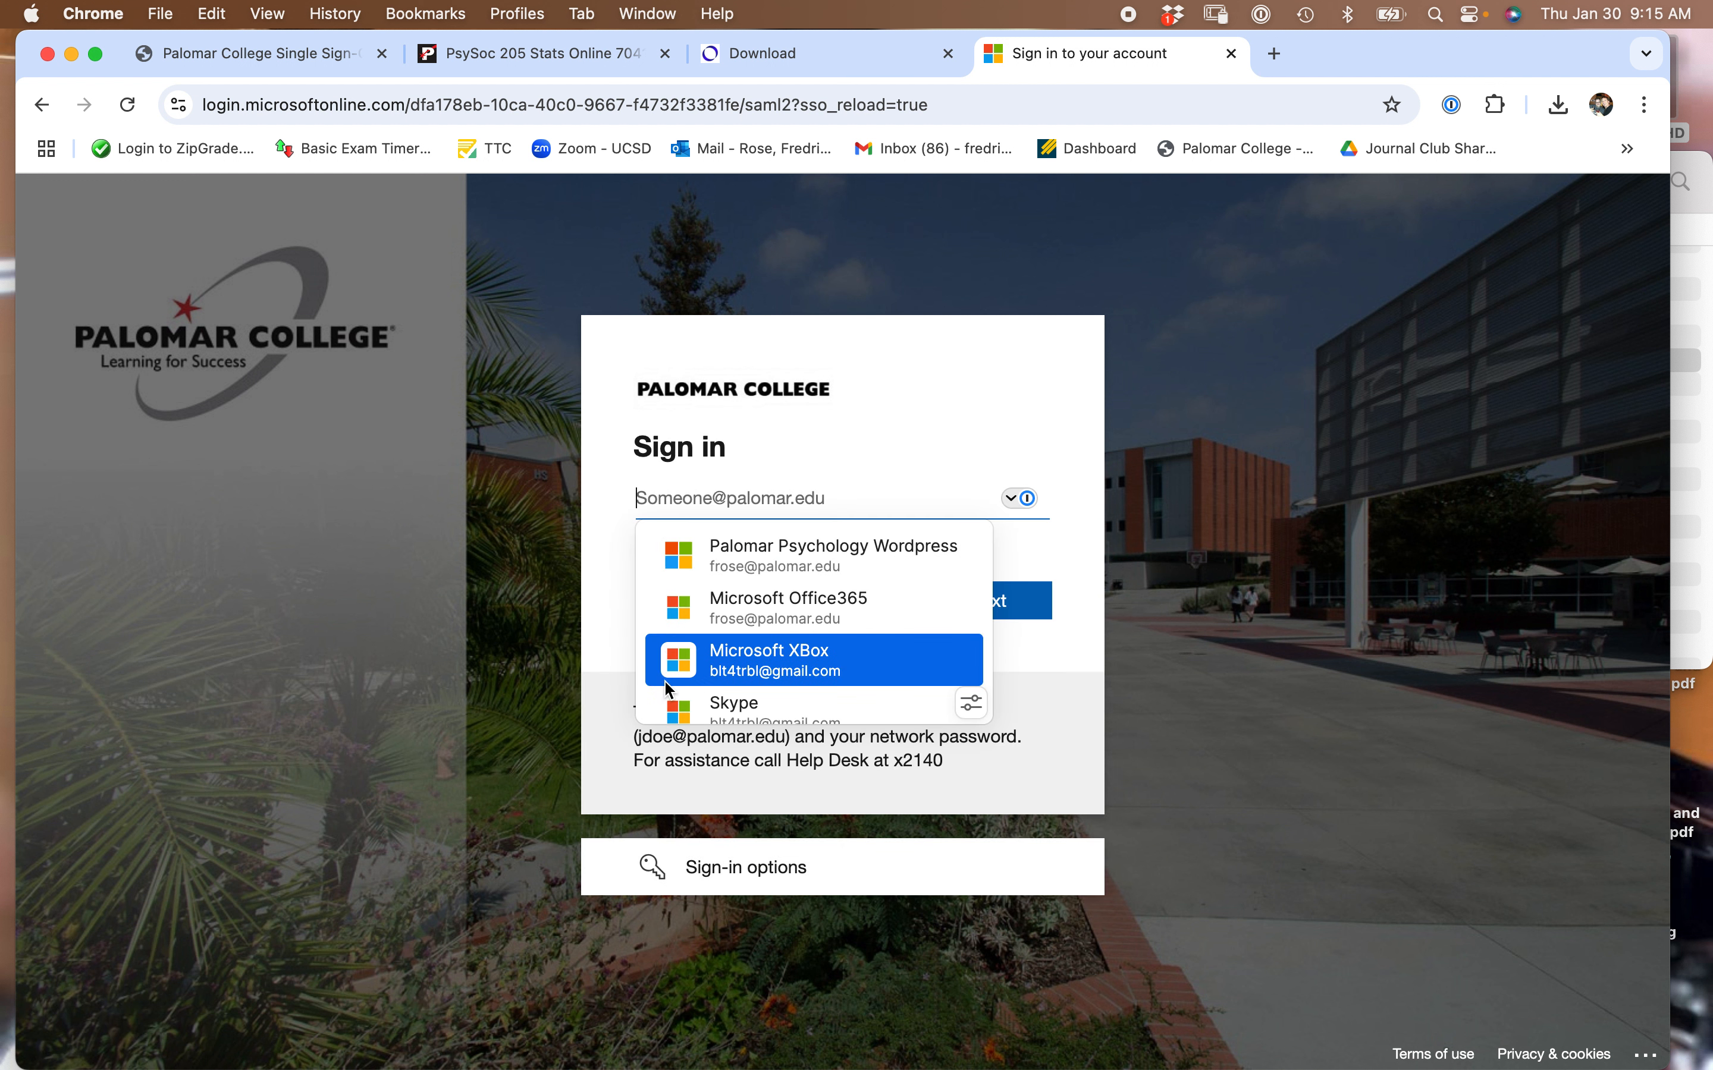
{"action": "left_click", "coordinate": [670, 498]}
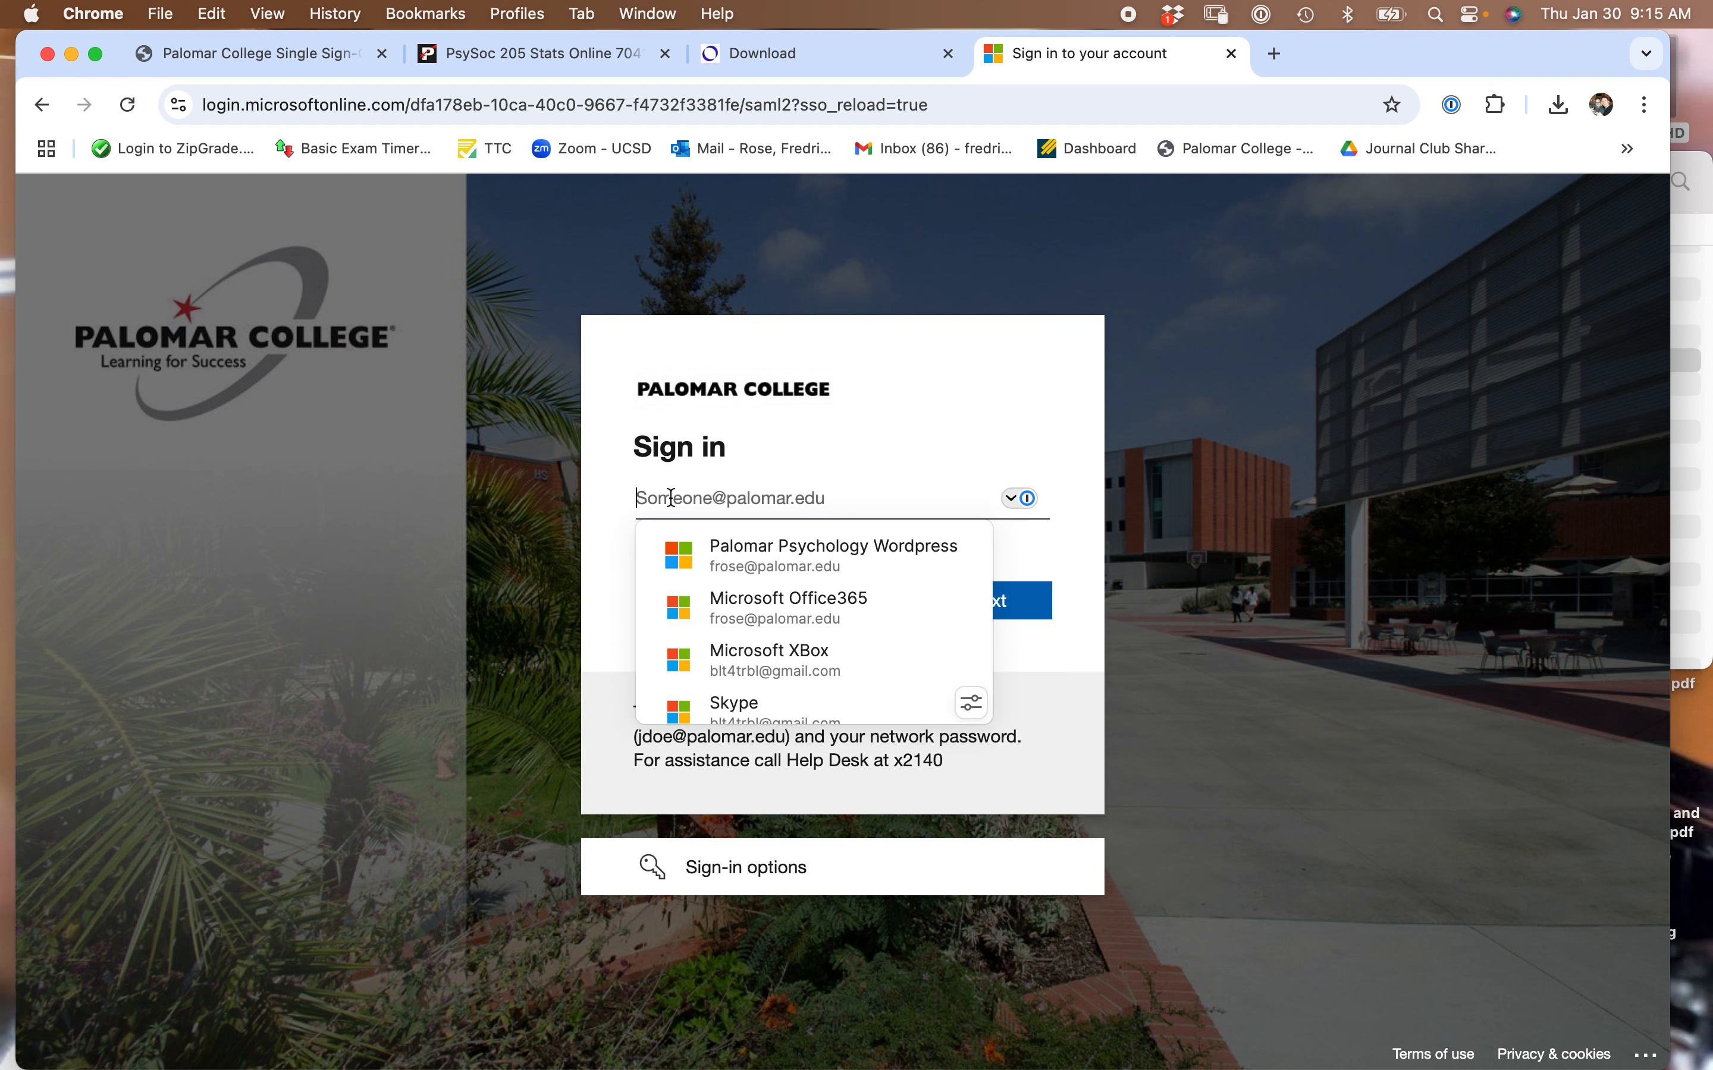
{"action": "key", "text": "Return"}
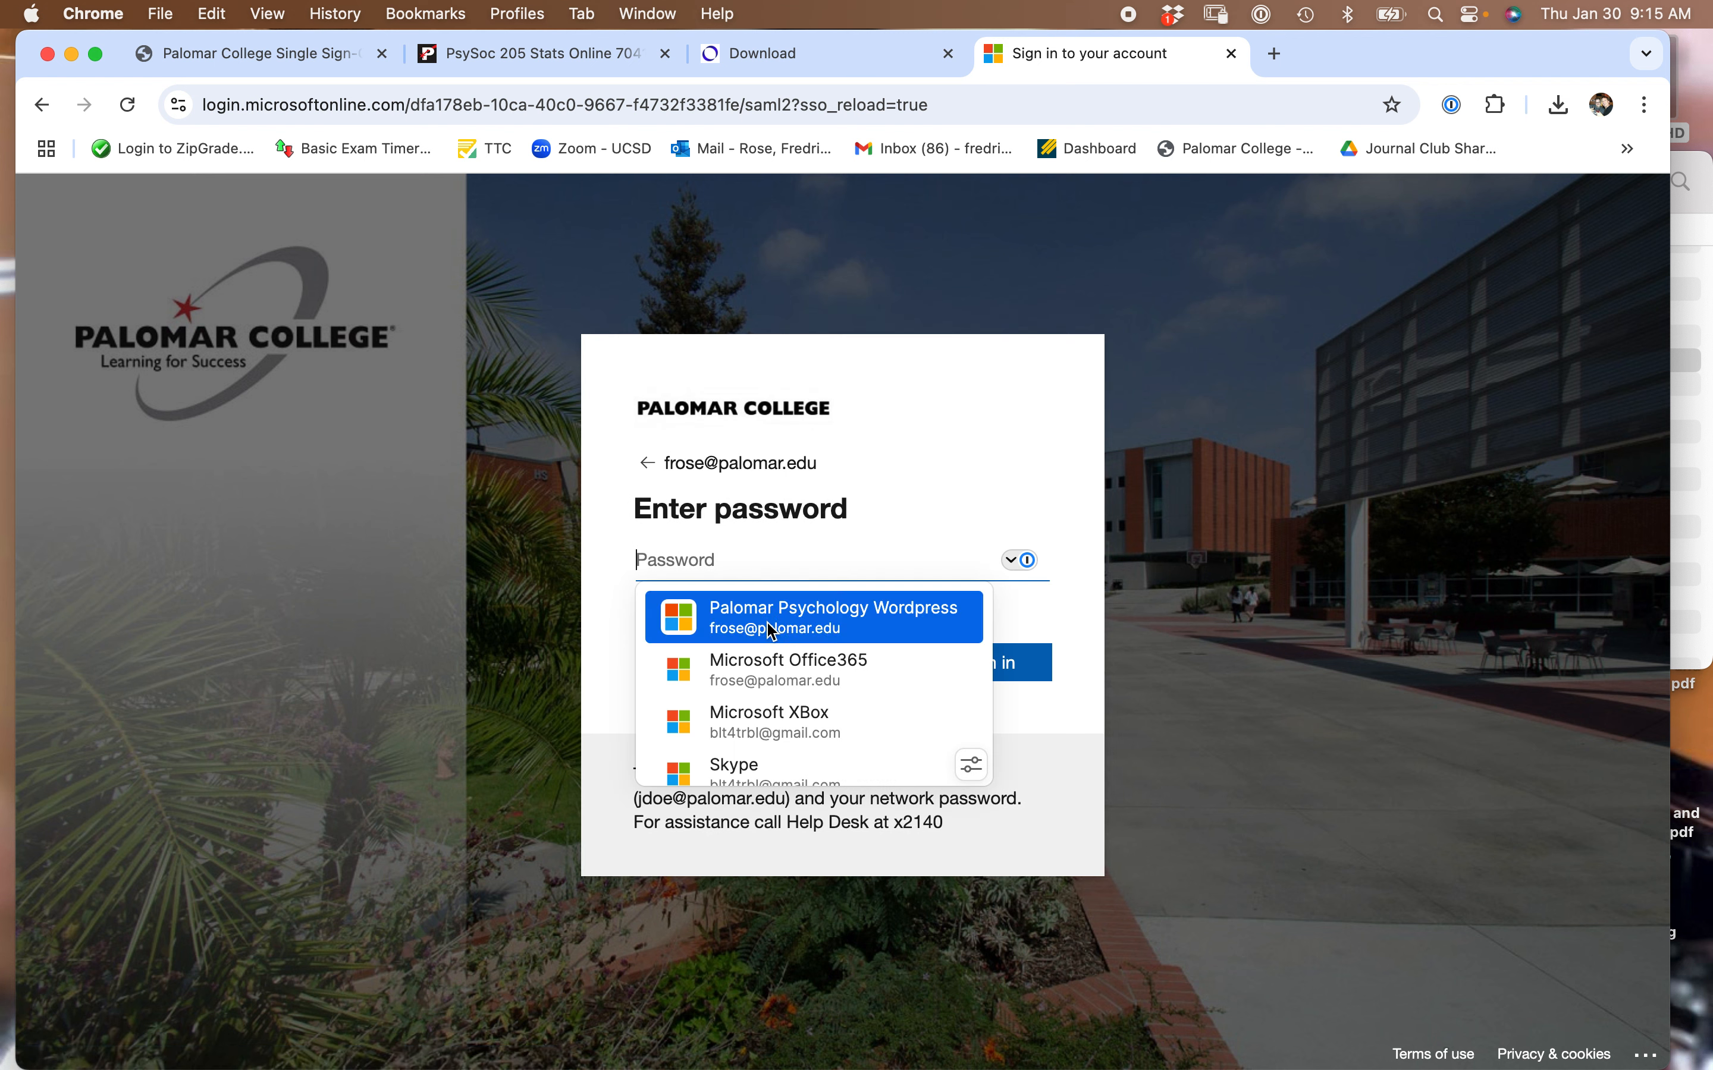
Step: Enter the account password and verify the authenticator code
{"action": "left_click", "coordinate": [975, 498]}
{"action": "left_click", "coordinate": [871, 565]}
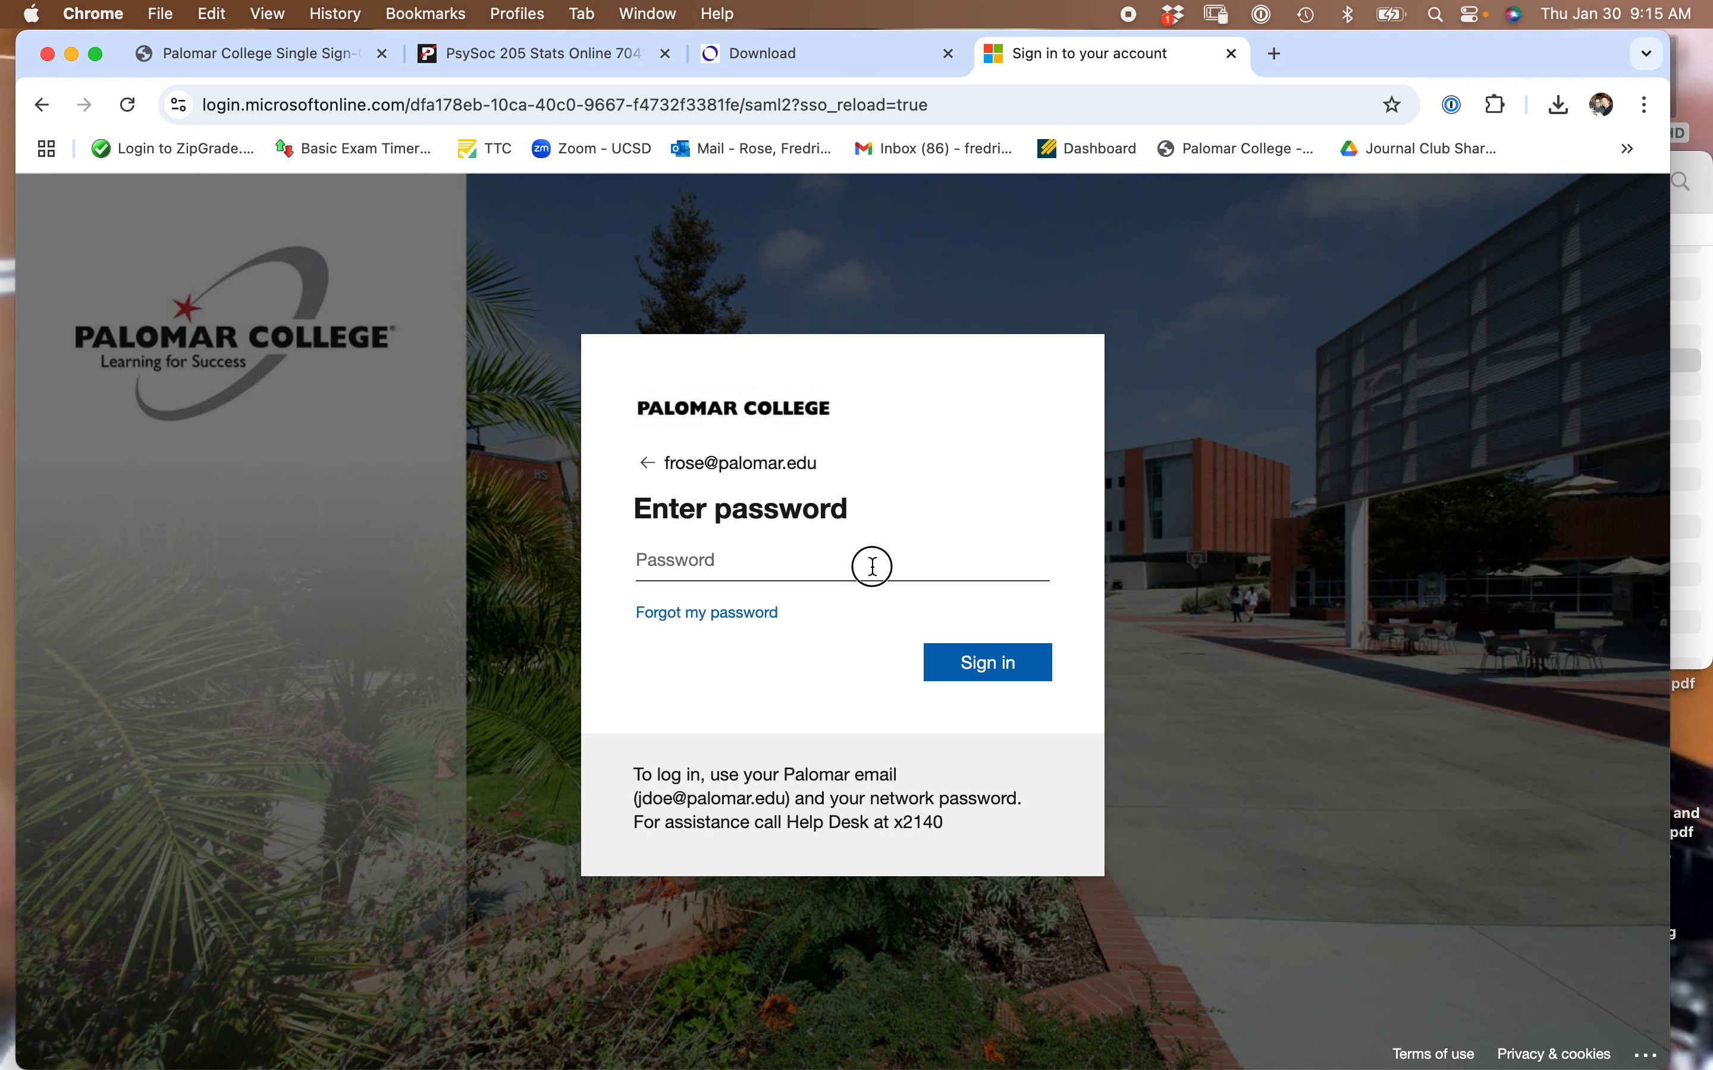
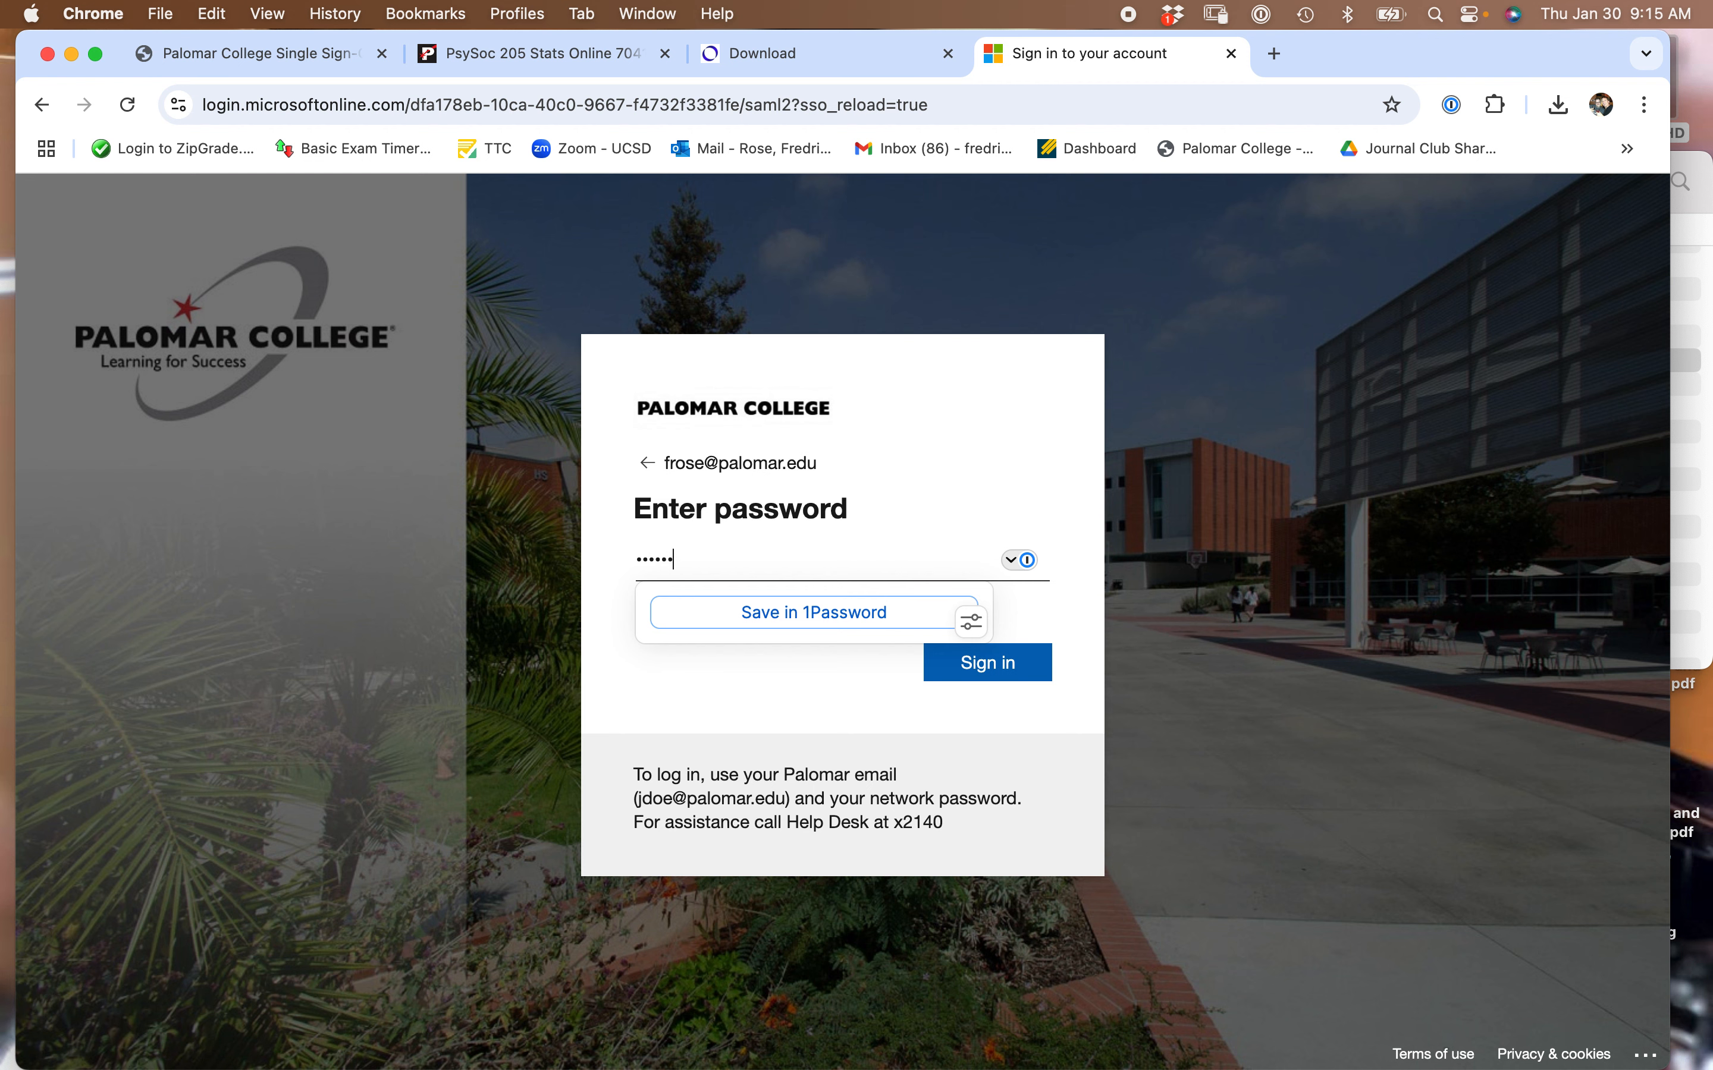
{"action": "key", "text": "Return"}
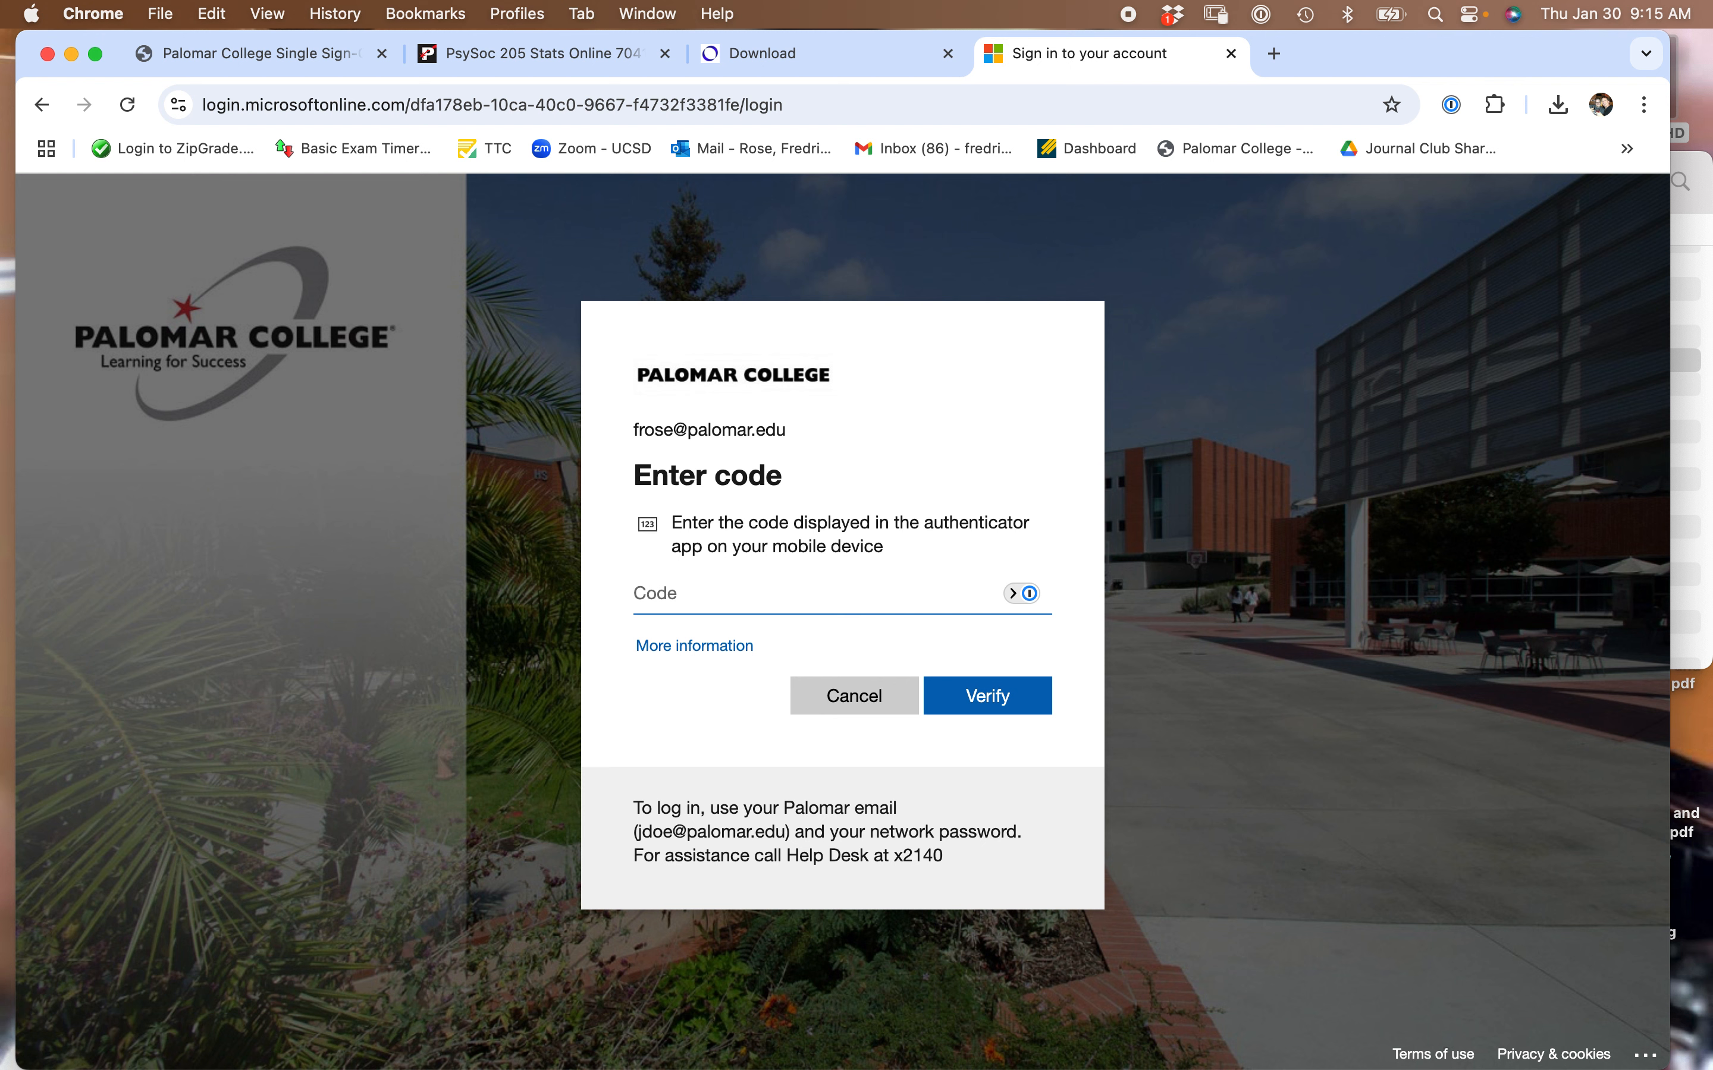
{"action": "left_click", "coordinate": [1009, 701]}
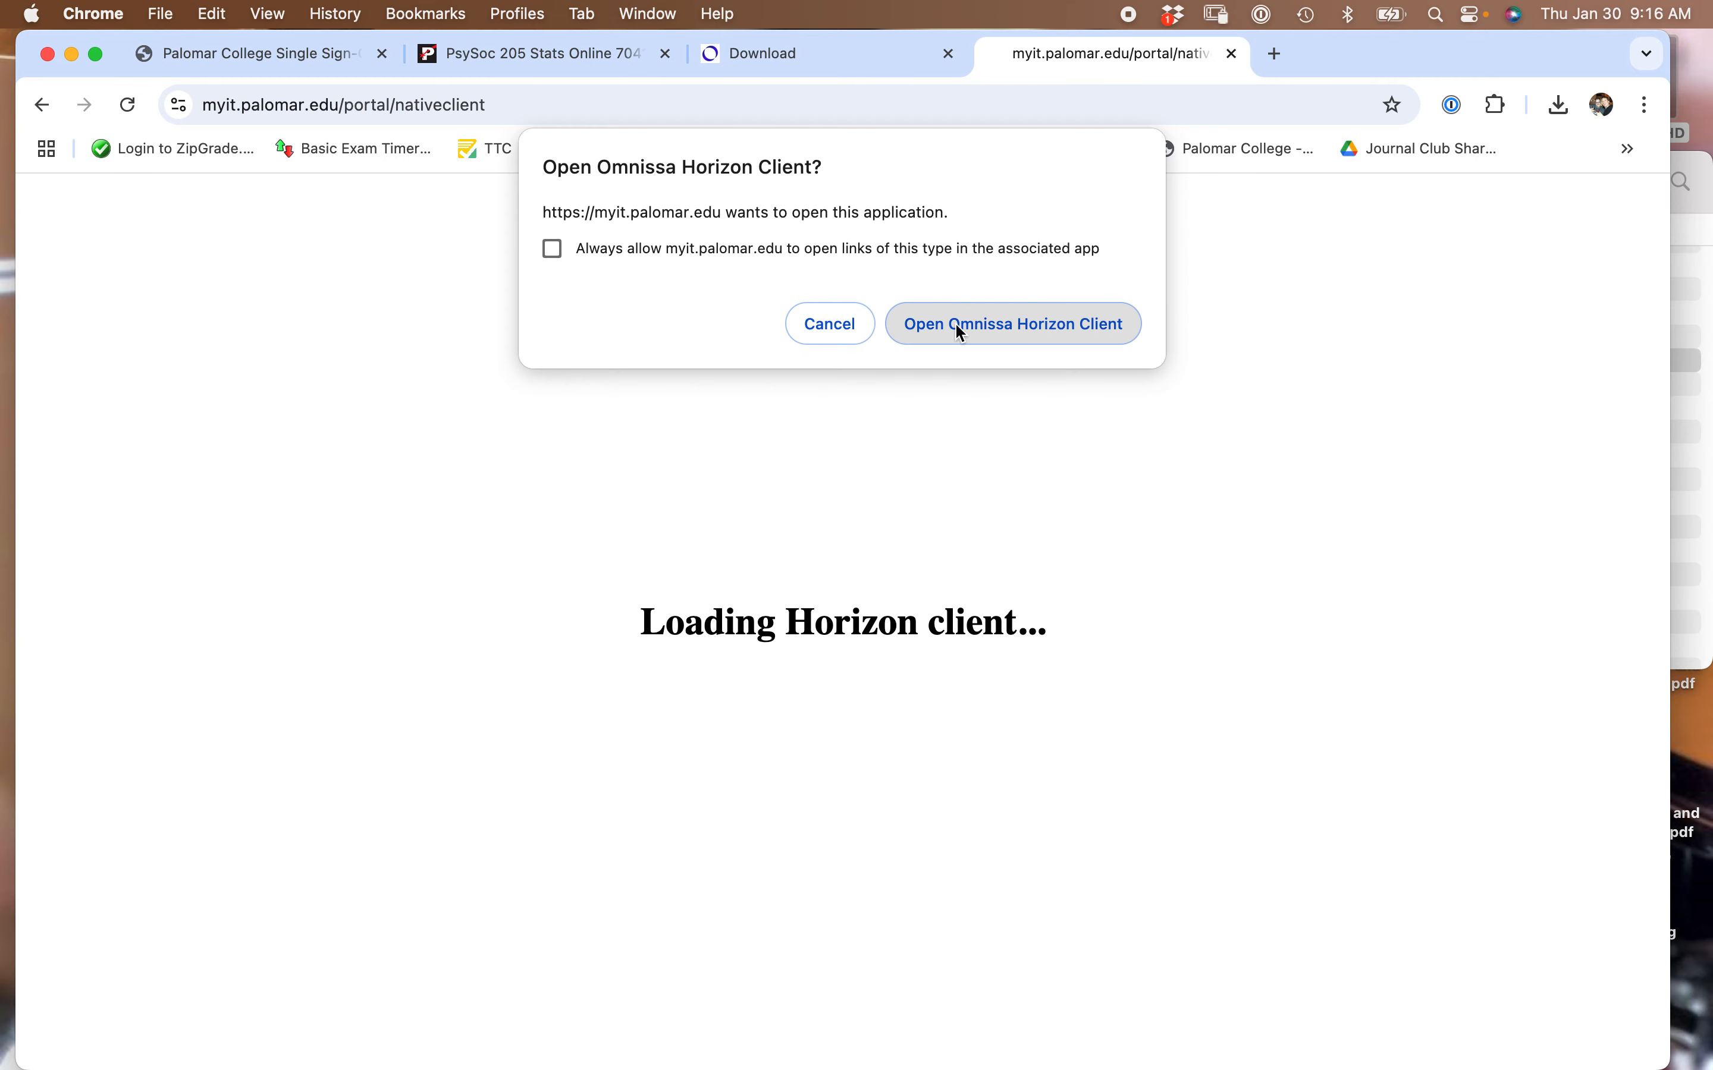
Step: Let the portal open Omnissa Horizon Client and grant accessibility and input monitoring access
{"action": "left_click", "coordinate": [960, 331]}
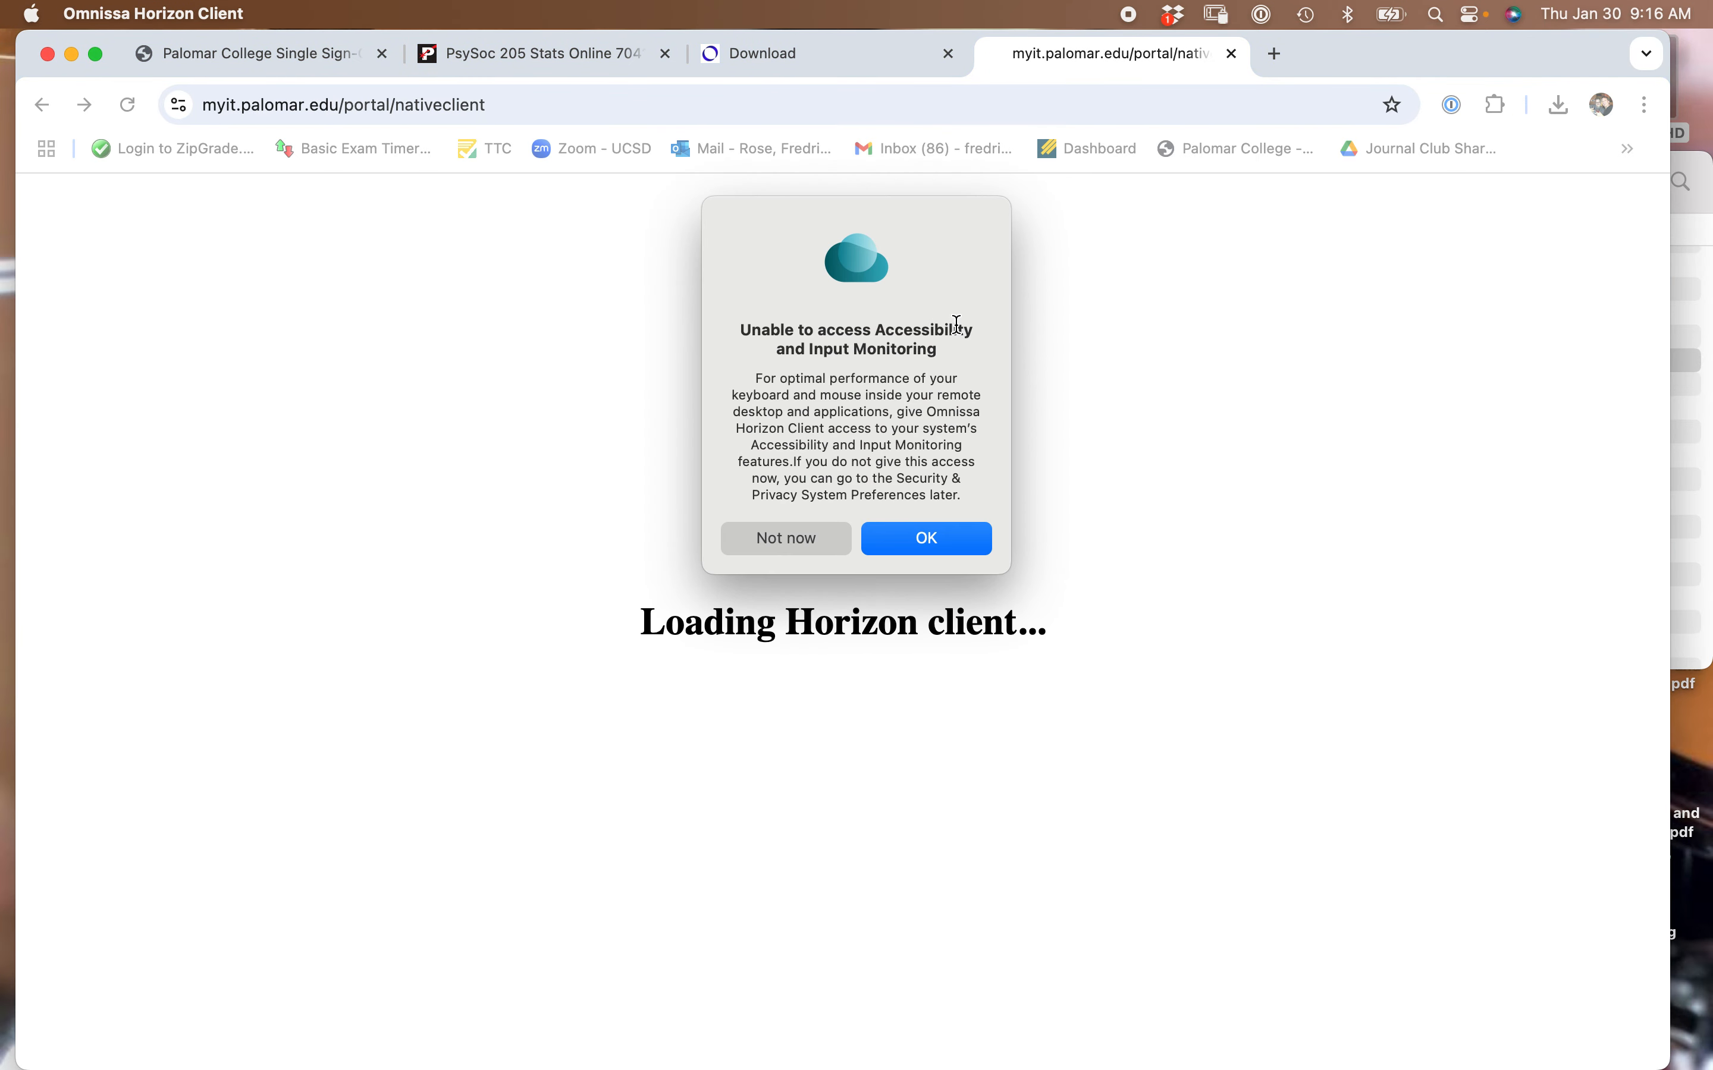
{"action": "left_click", "coordinate": [913, 536]}
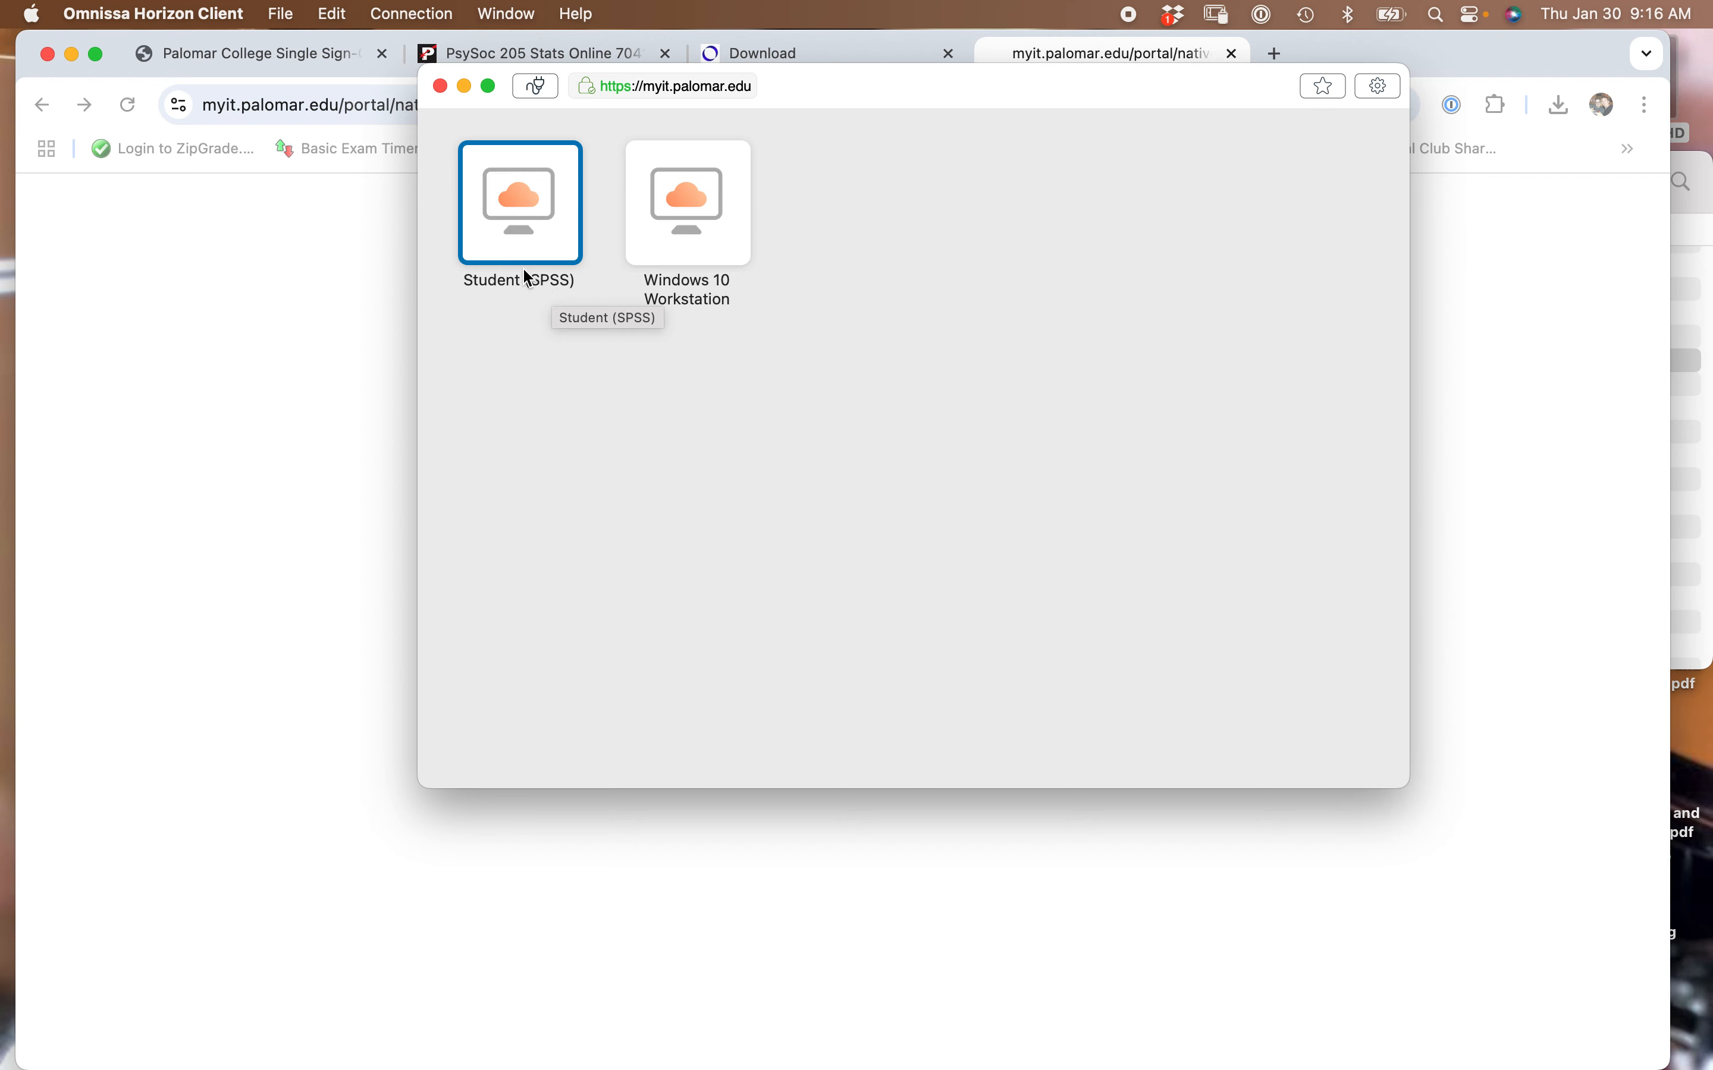
Step: Open Student (SPSS) and sign in as Other user with the Palomar email and password
{"action": "double_click", "coordinate": [524, 197]}
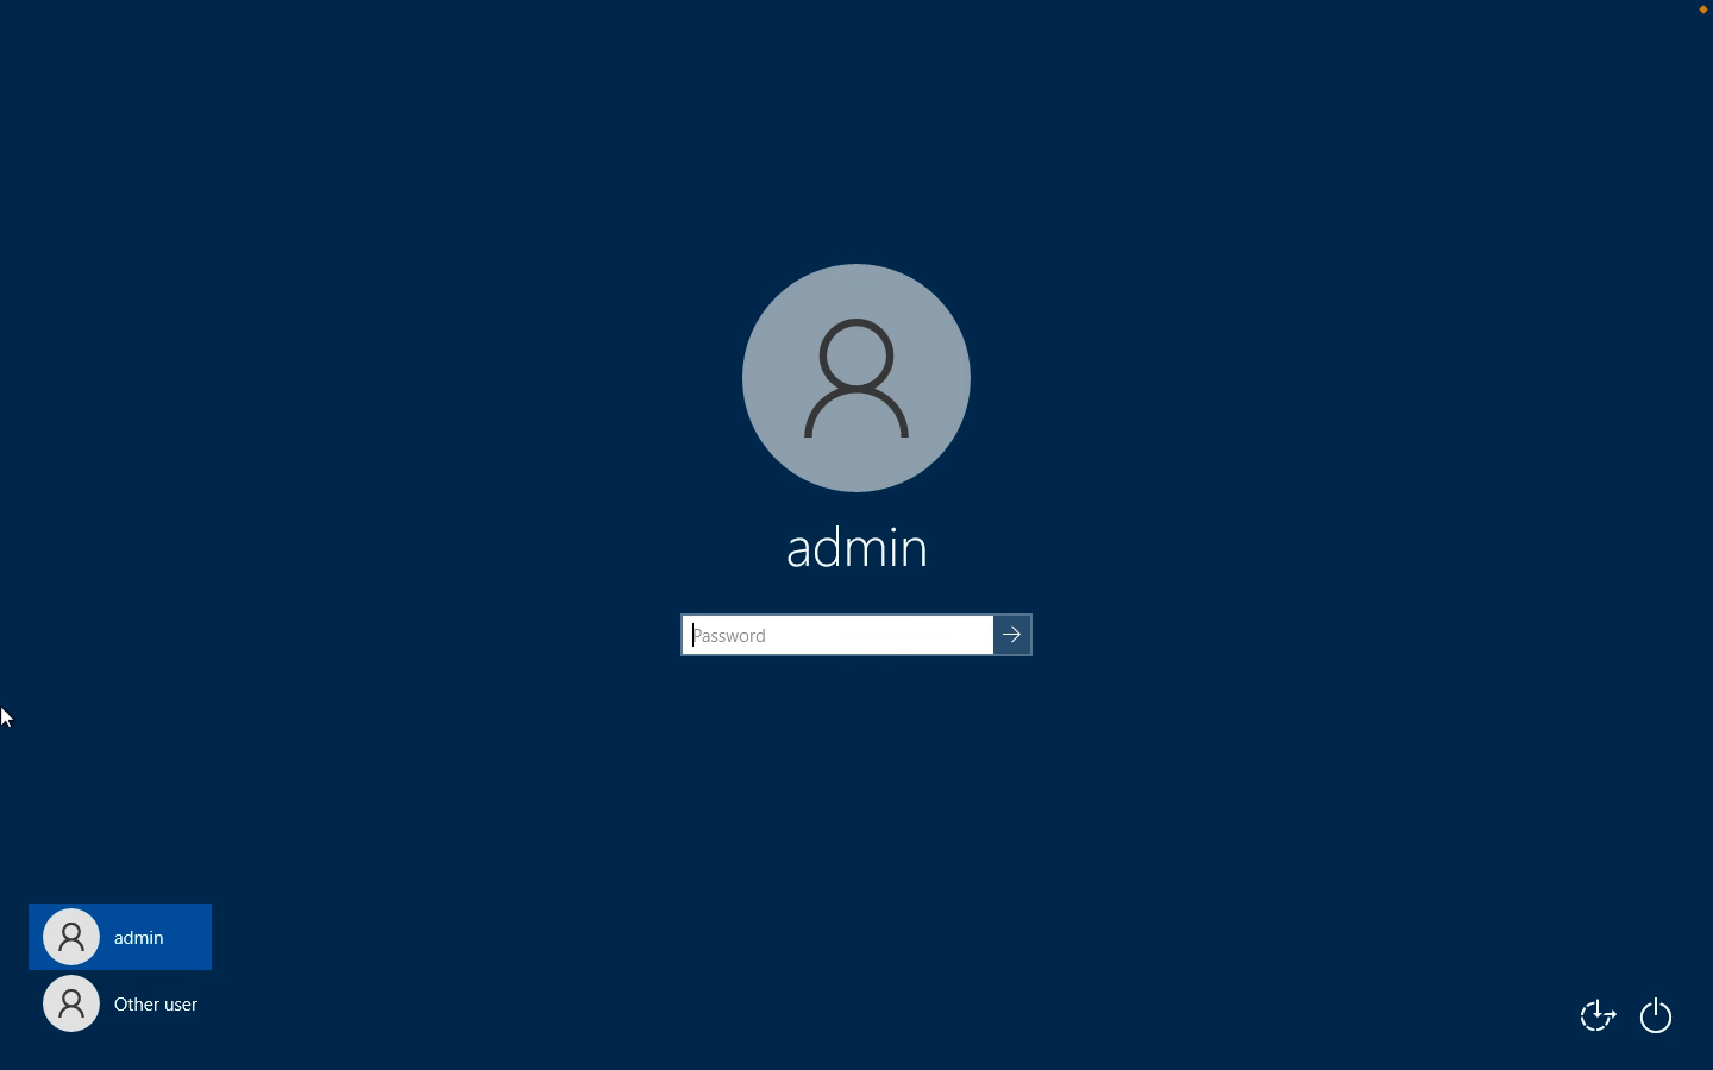
{"action": "left_click", "coordinate": [138, 998]}
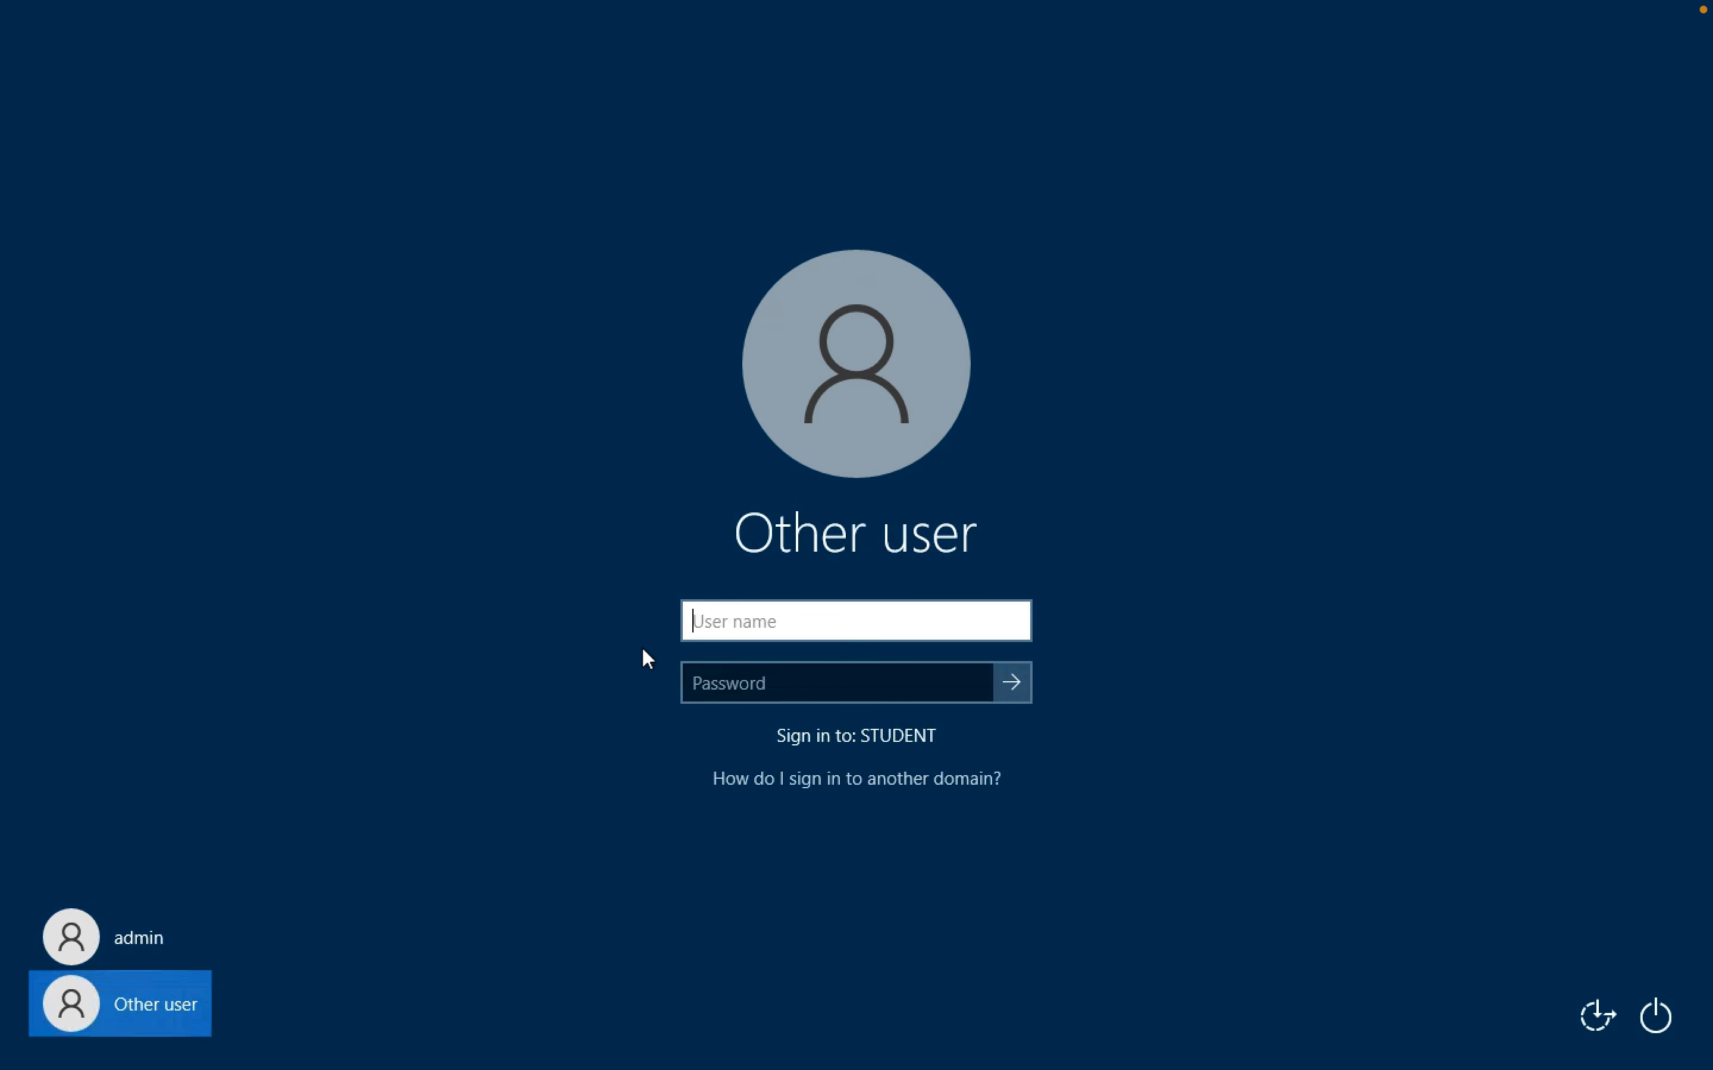
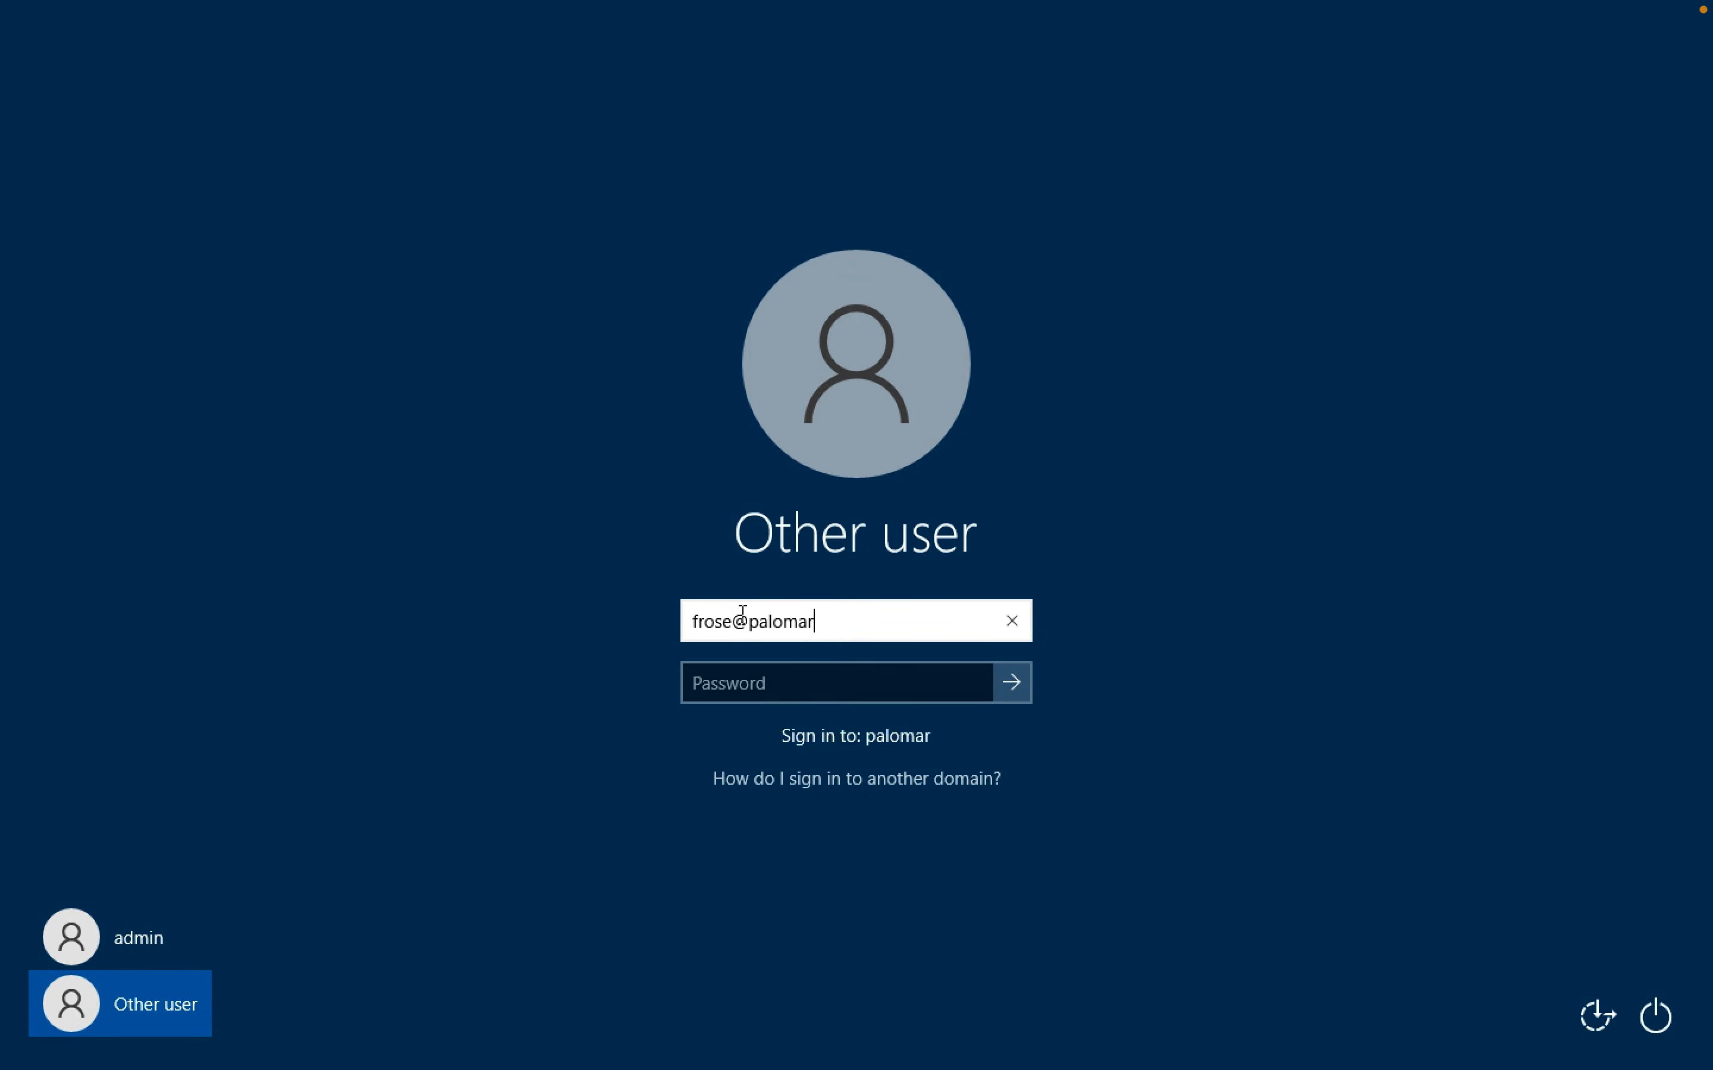
{"action": "key", "text": "Tab"}
{"action": "type", "text": "••••••••••"}
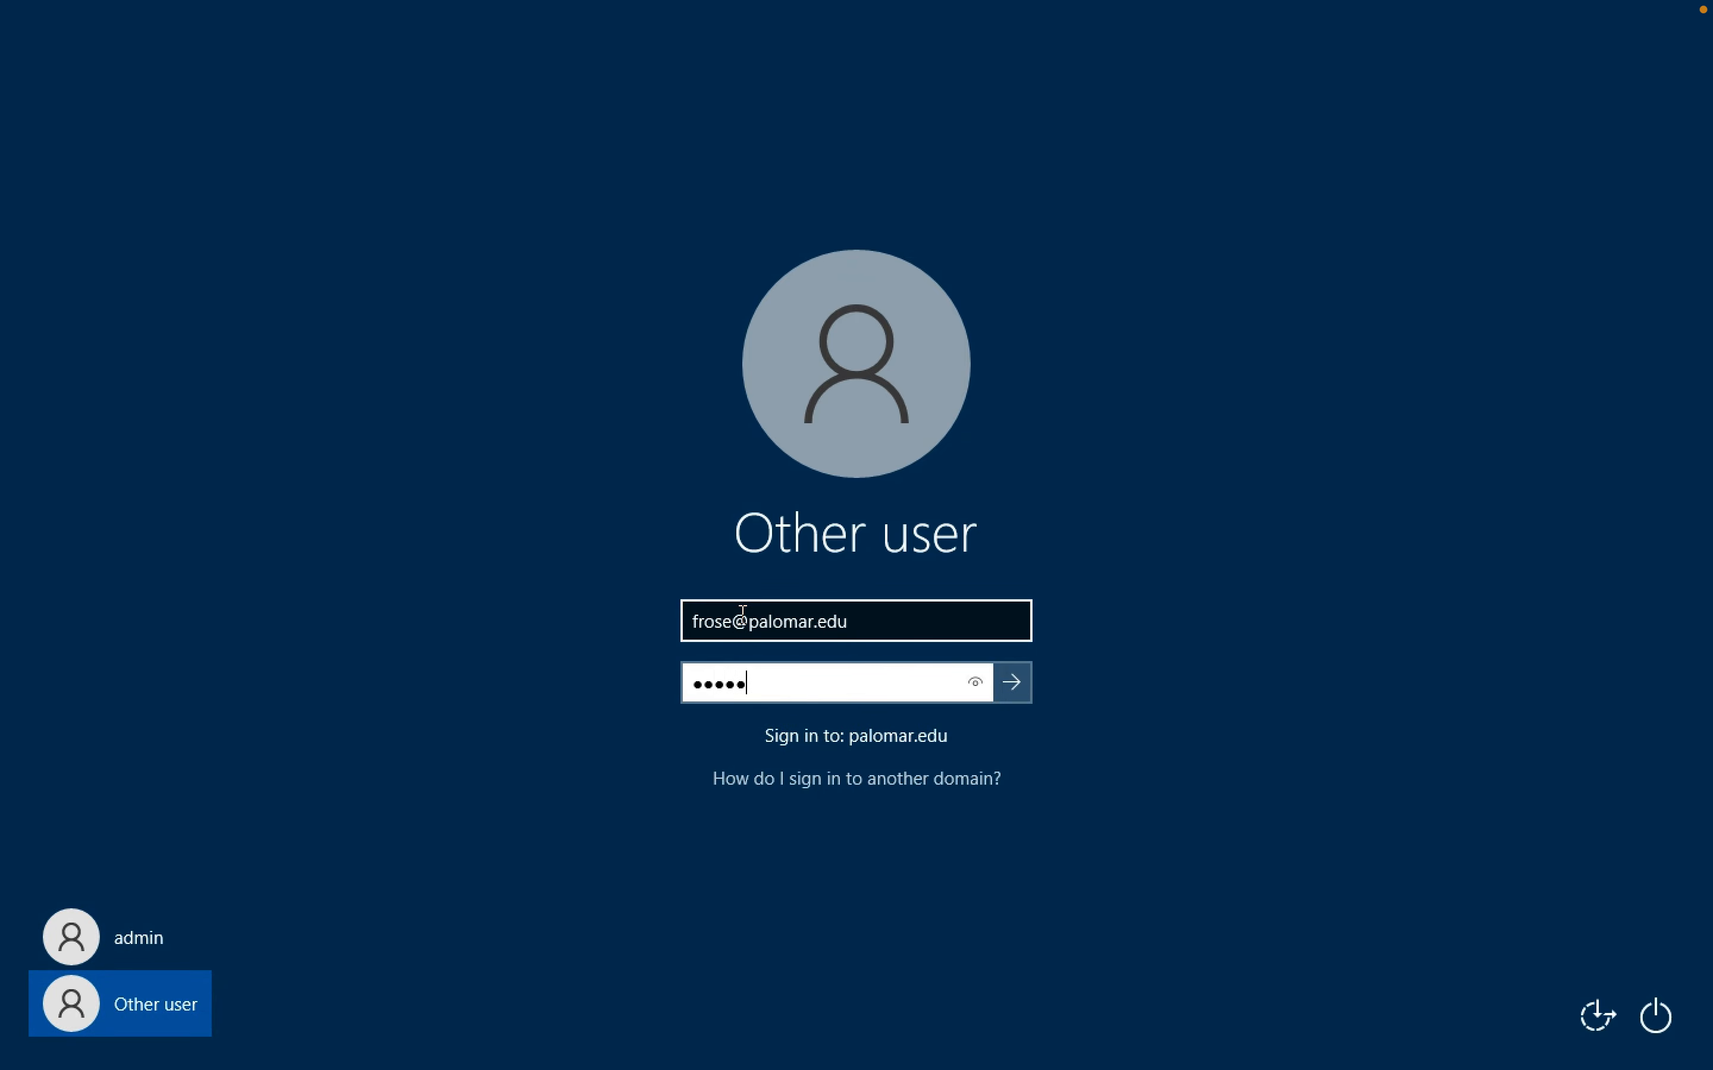
{"action": "type", "text": "•••••••••"}
{"action": "key", "text": "Return"}
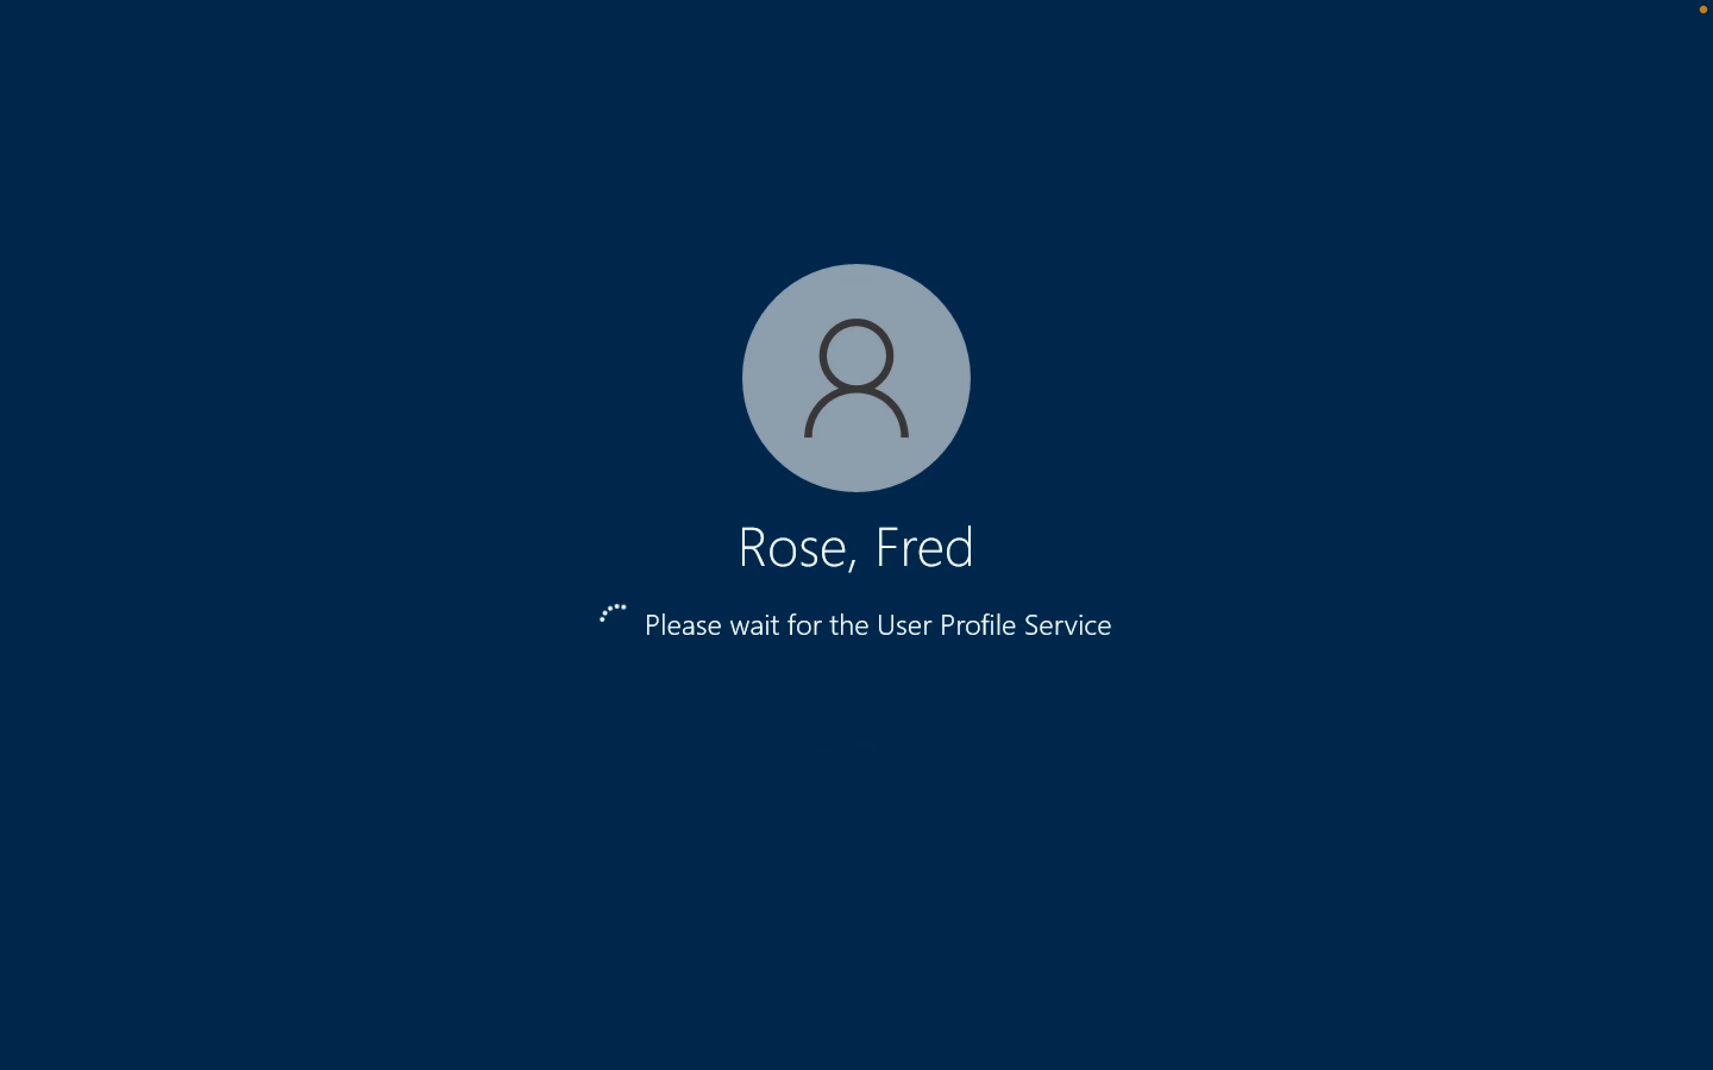